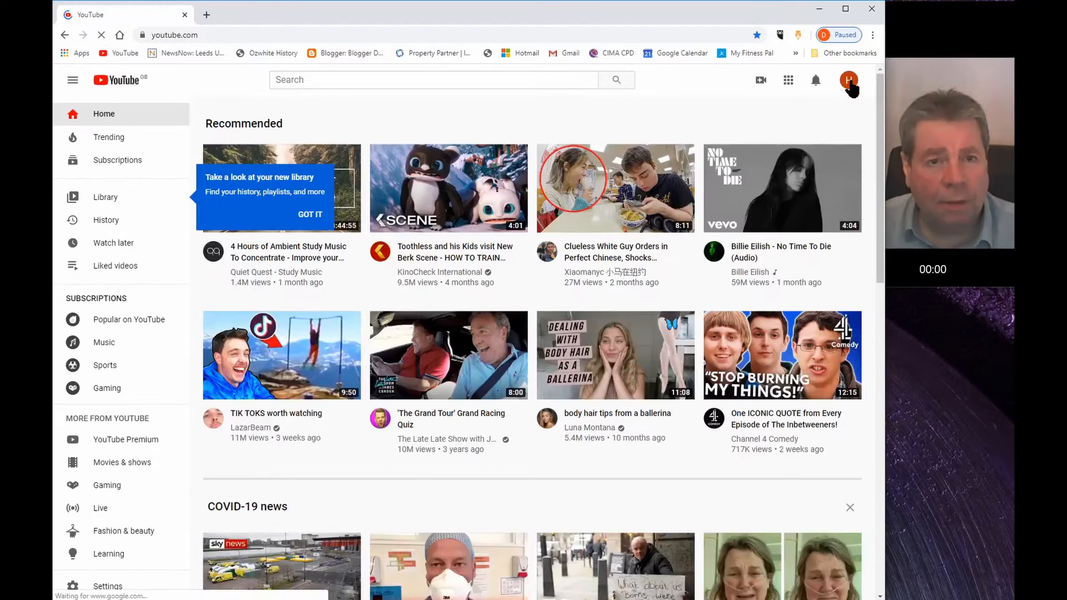
# - Create a new YouTube channel with the custom name "How to be great", acknowledging that it creates a new Google Account
pyautogui.click(849, 83)
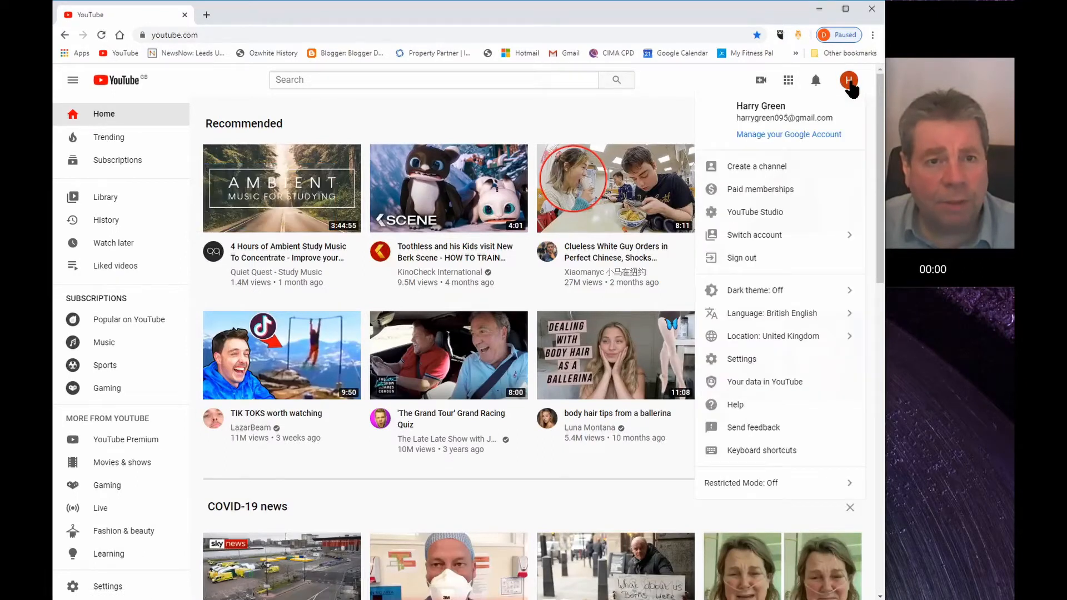
pyautogui.click(766, 172)
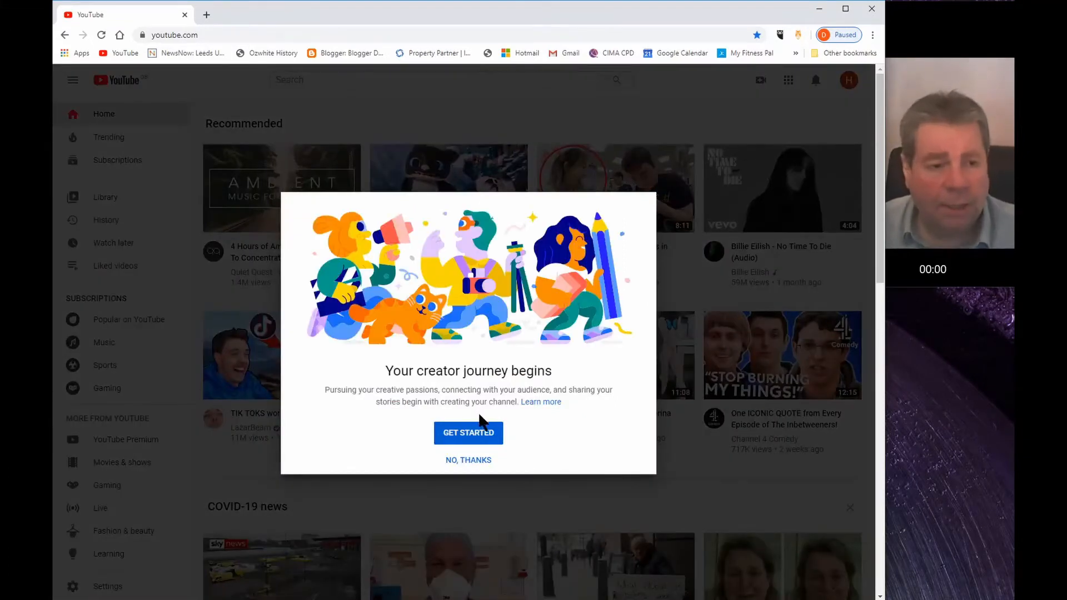
pyautogui.click(477, 440)
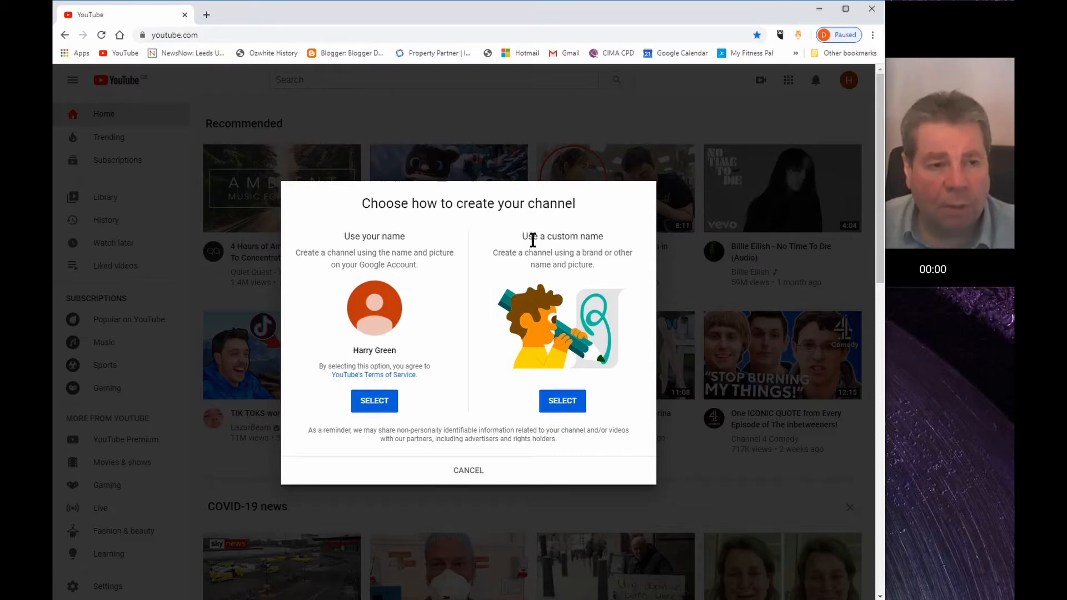
pyautogui.click(565, 399)
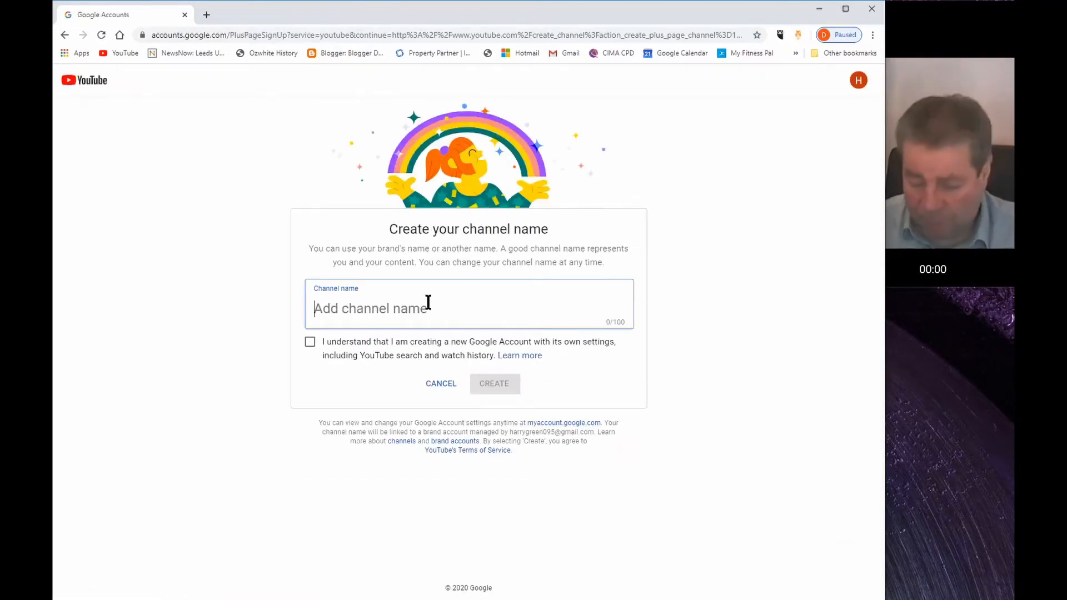
pyautogui.write('How to')
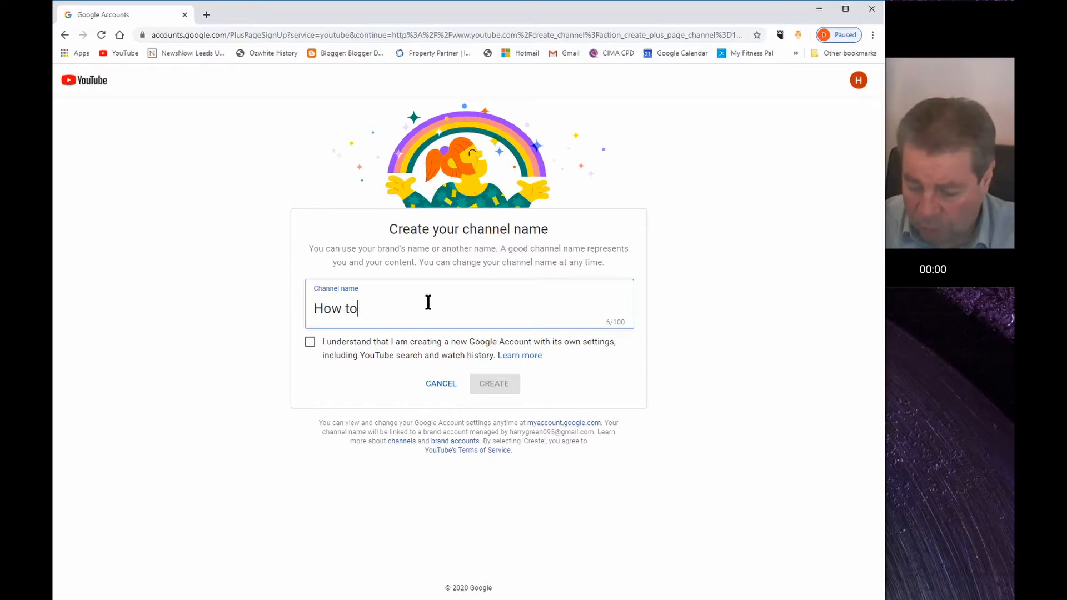
pyautogui.write(' be great')
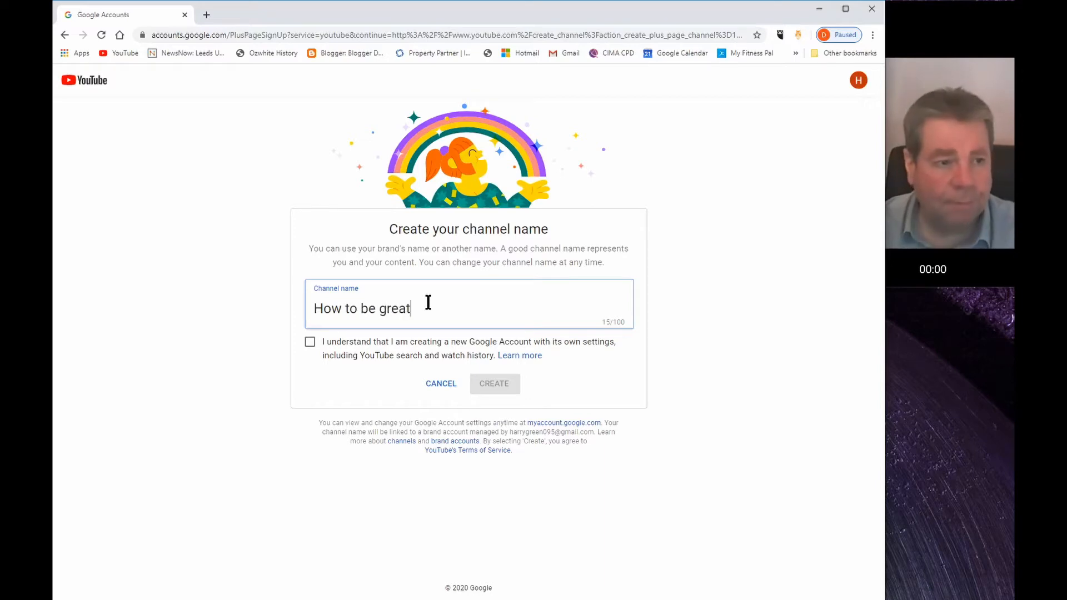
pyautogui.click(309, 343)
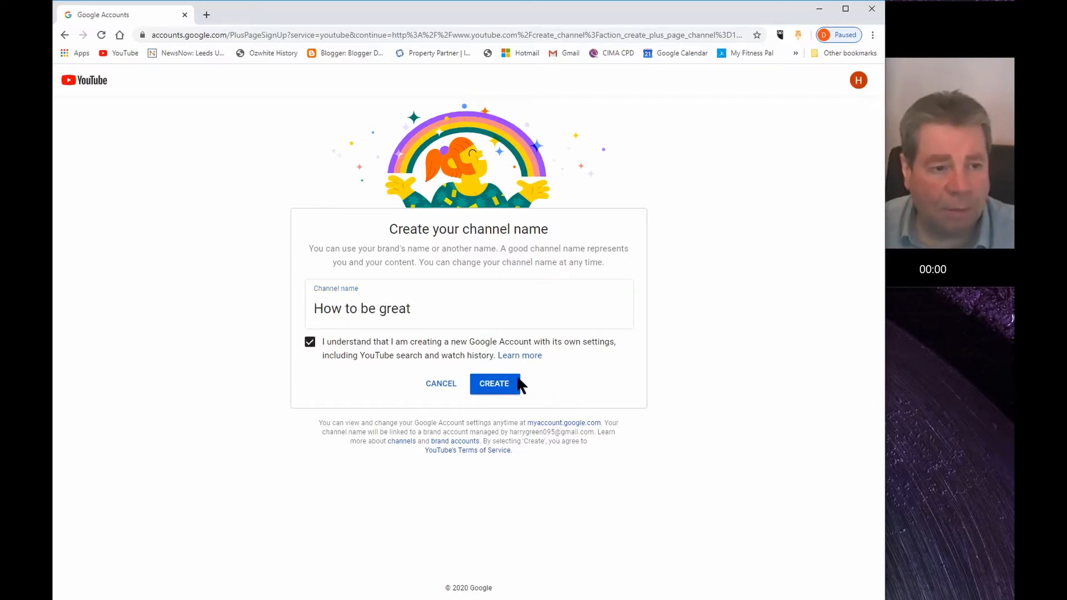
pyautogui.click(497, 386)
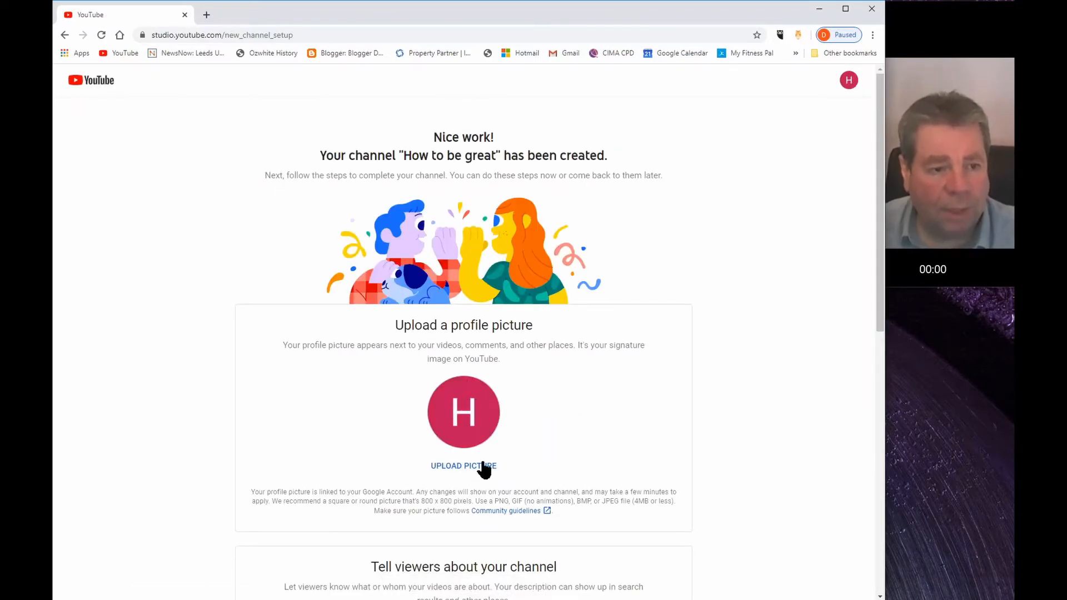
# - Pass over the optional setup details and customise the channel with the football match photo as its channel art
pyautogui.scroll(-4, 595, 429)
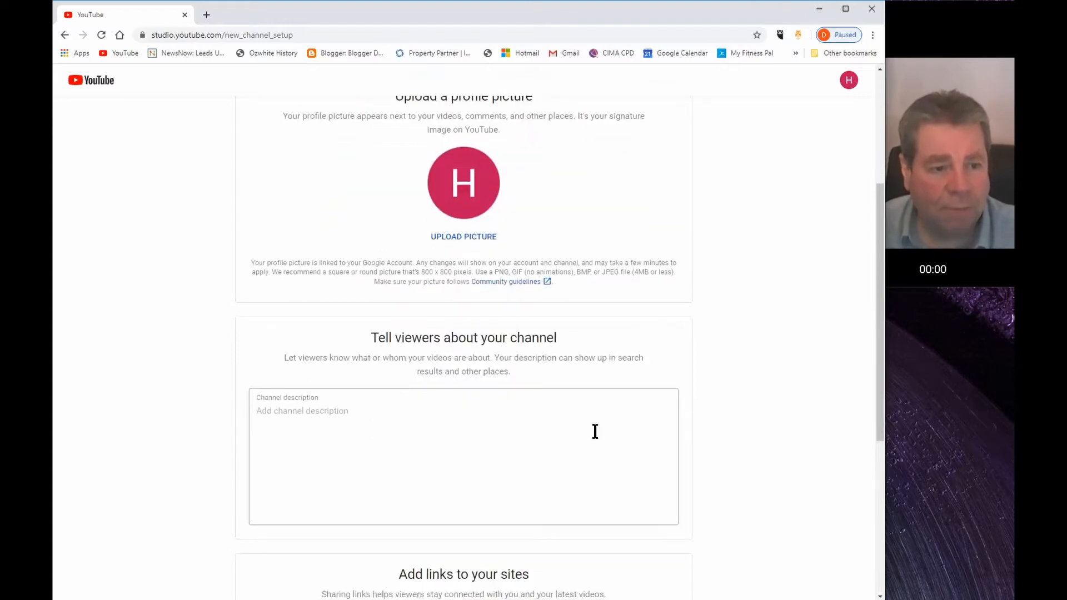
pyautogui.scroll(-5, 595, 431)
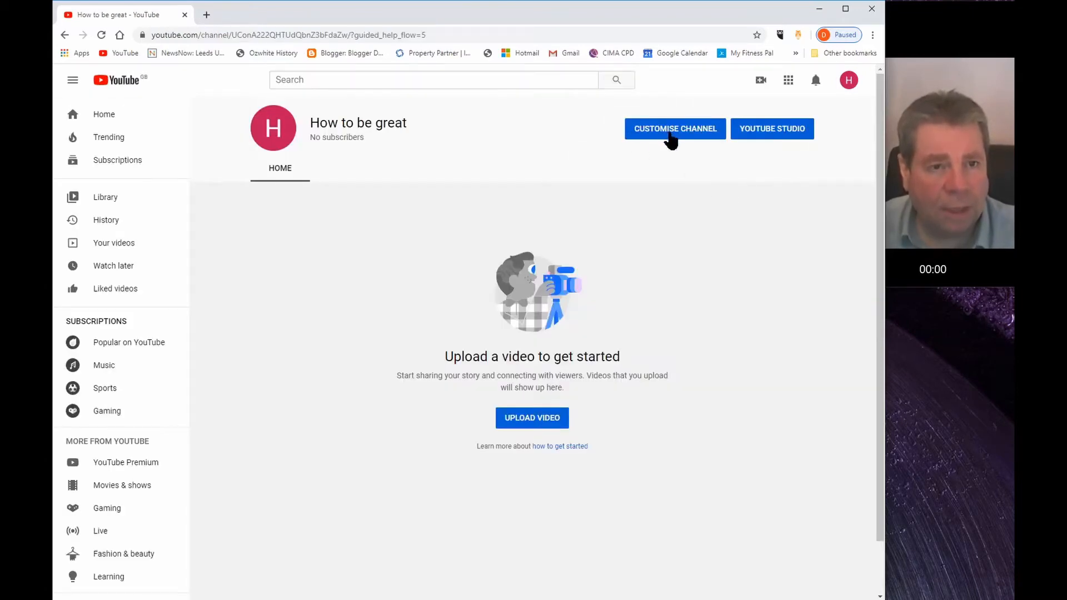
pyautogui.click(671, 139)
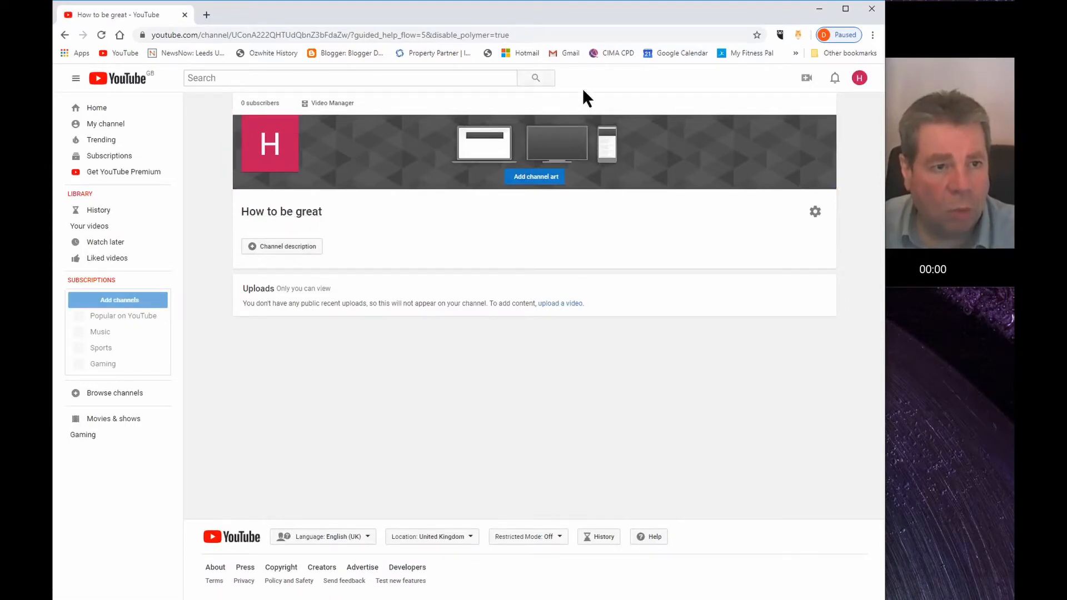
pyautogui.click(518, 182)
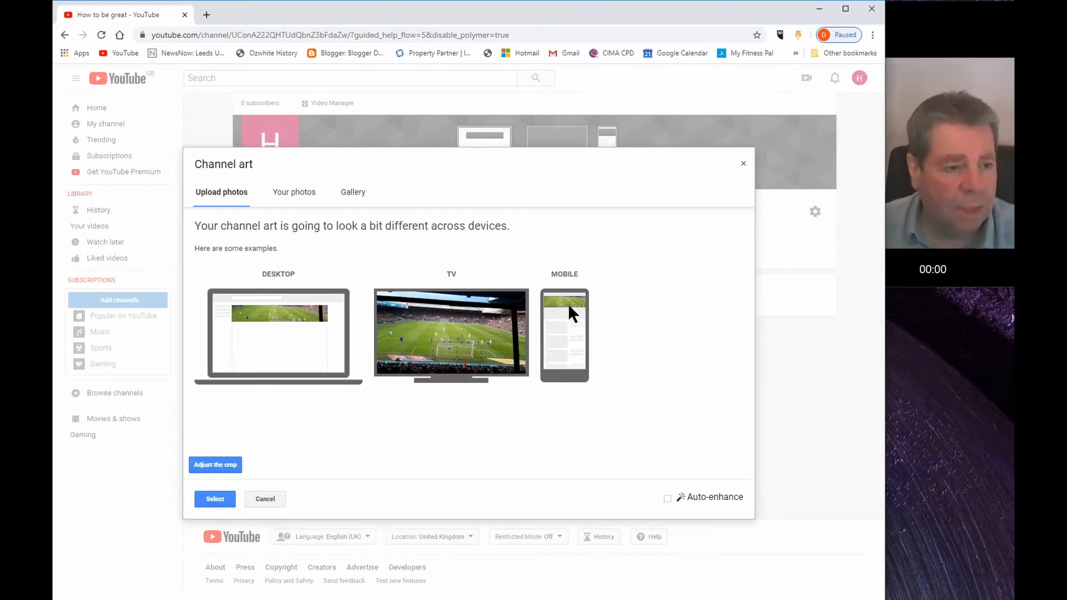
pyautogui.click(223, 500)
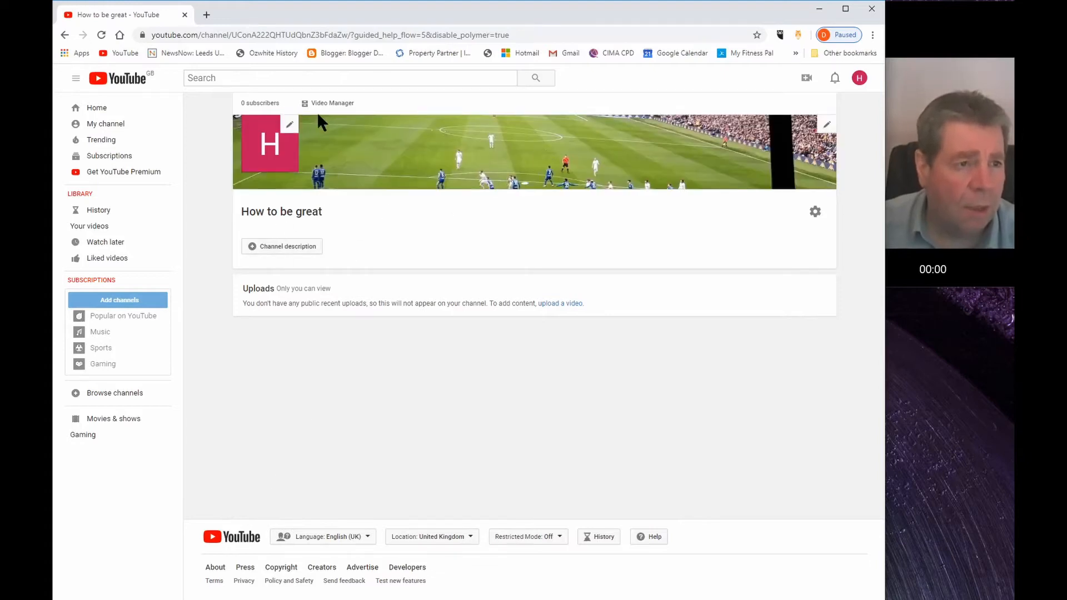
# - Go to the channel's own page and upload the Video Test Project file from the YOUTUBE UPLOAD folder
pyautogui.click(860, 79)
pyautogui.click(860, 80)
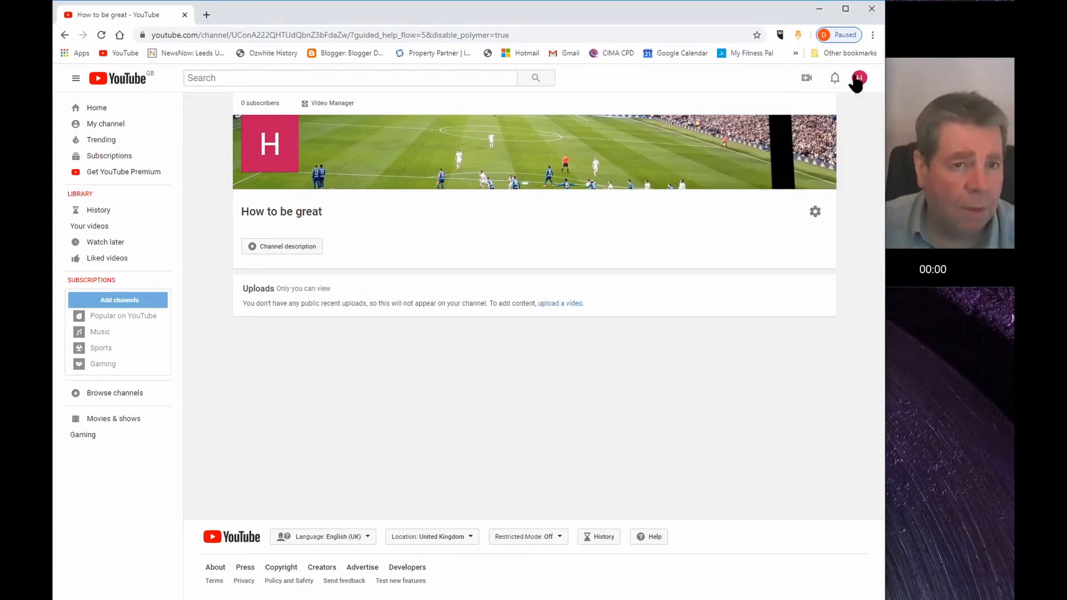
pyautogui.click(102, 124)
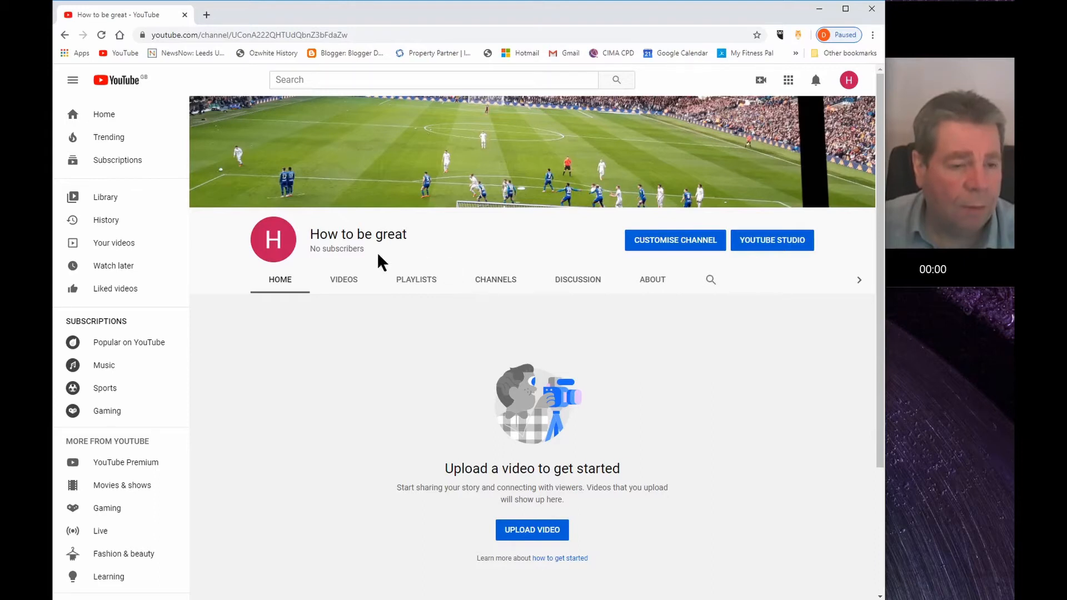
pyautogui.click(548, 527)
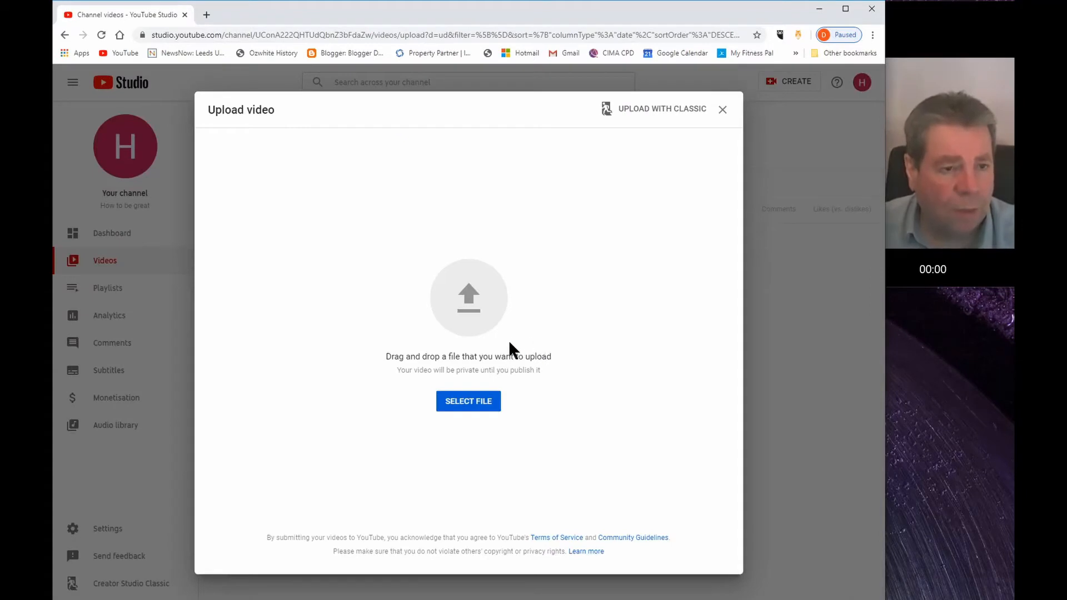
pyautogui.click(459, 404)
pyautogui.doubleClick(234, 79)
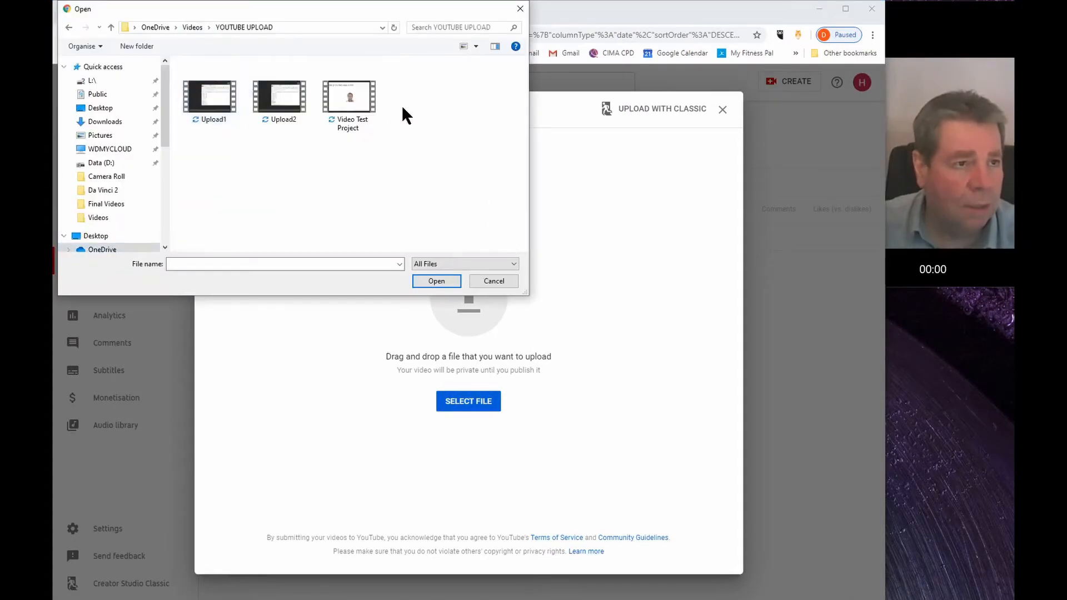
pyautogui.click(361, 105)
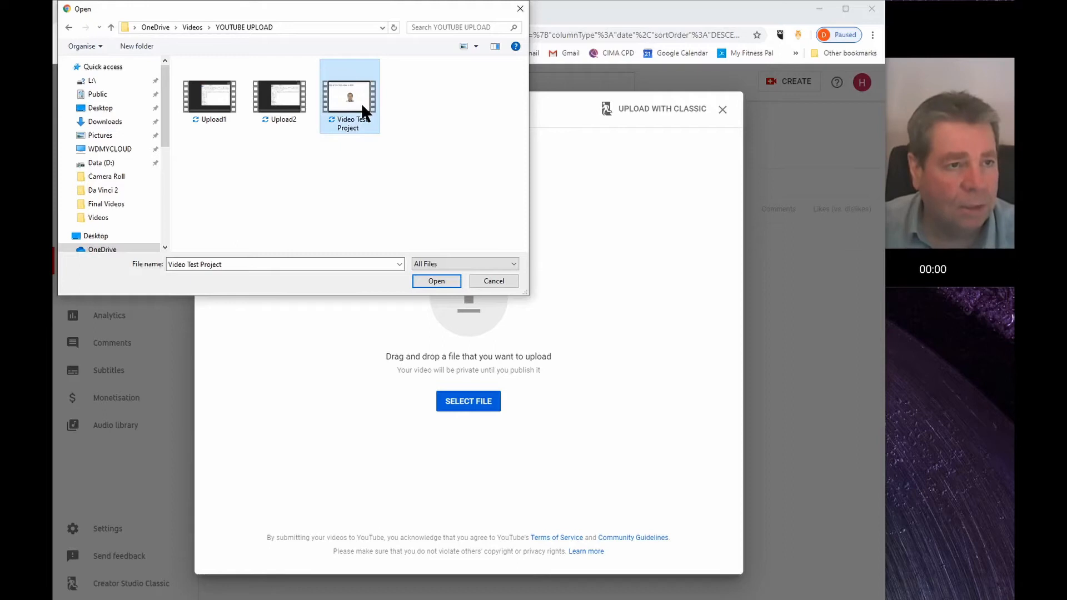
pyautogui.click(449, 281)
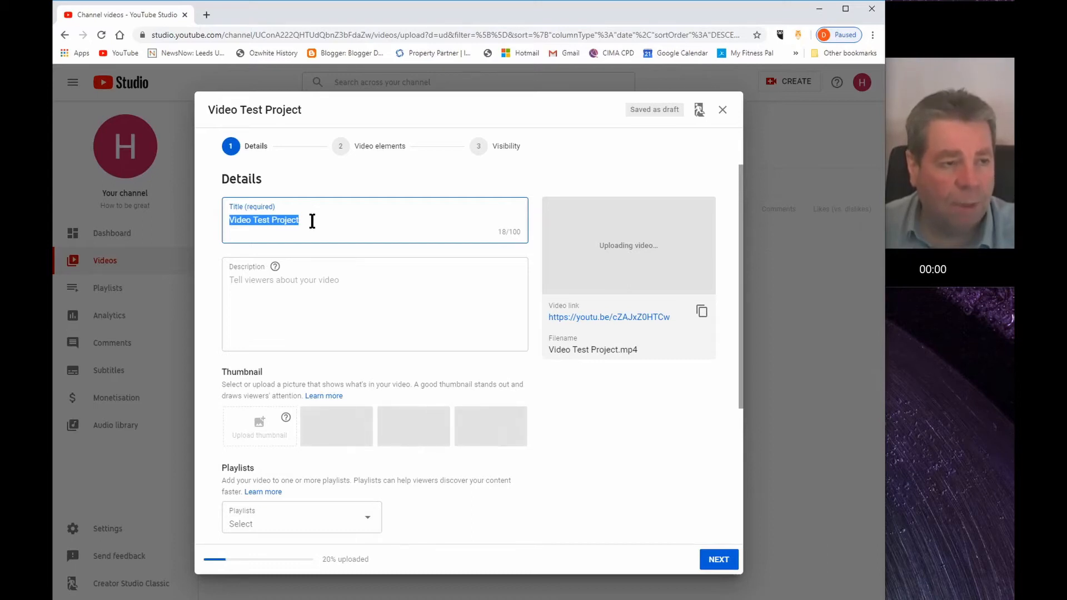
# - Set the video's title to "How to be great" and its description to "making me look good"
pyautogui.write('H')
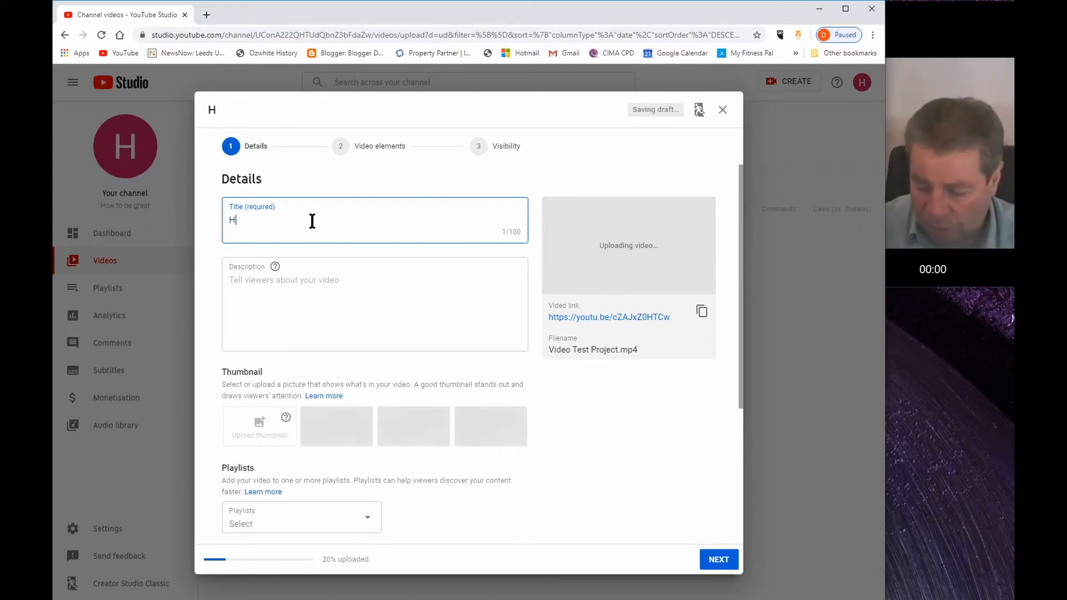
pyautogui.write('ow to')
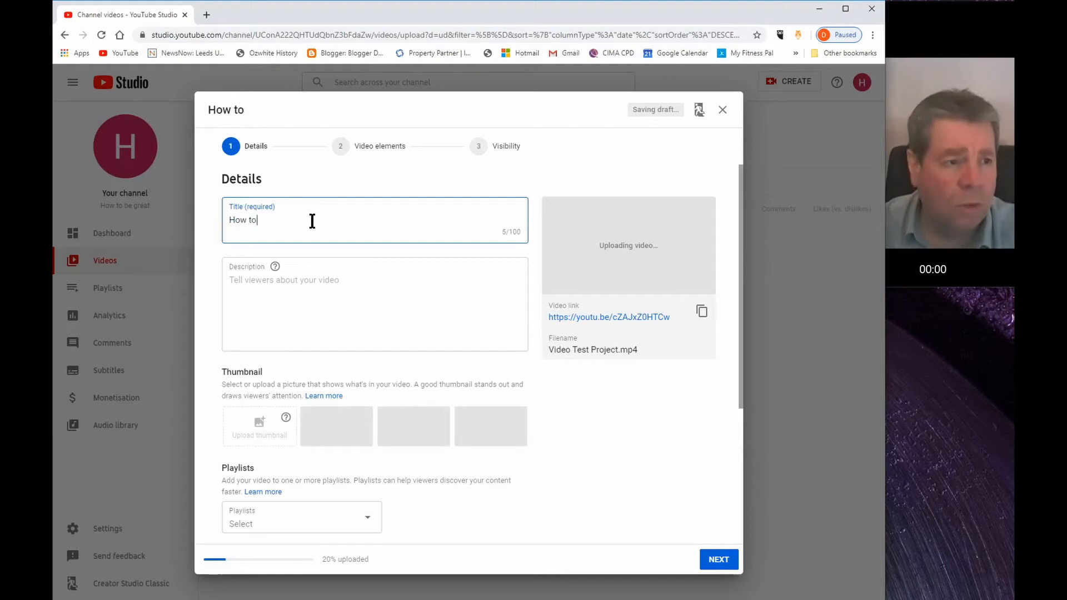
pyautogui.write(' be gre')
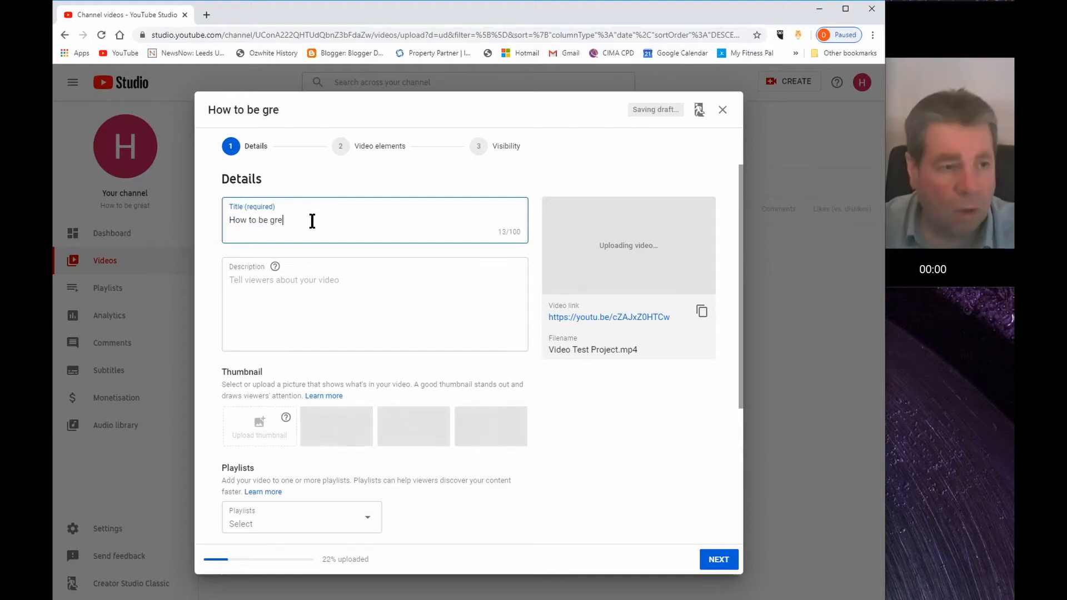
pyautogui.write('t')
pyautogui.write('at')
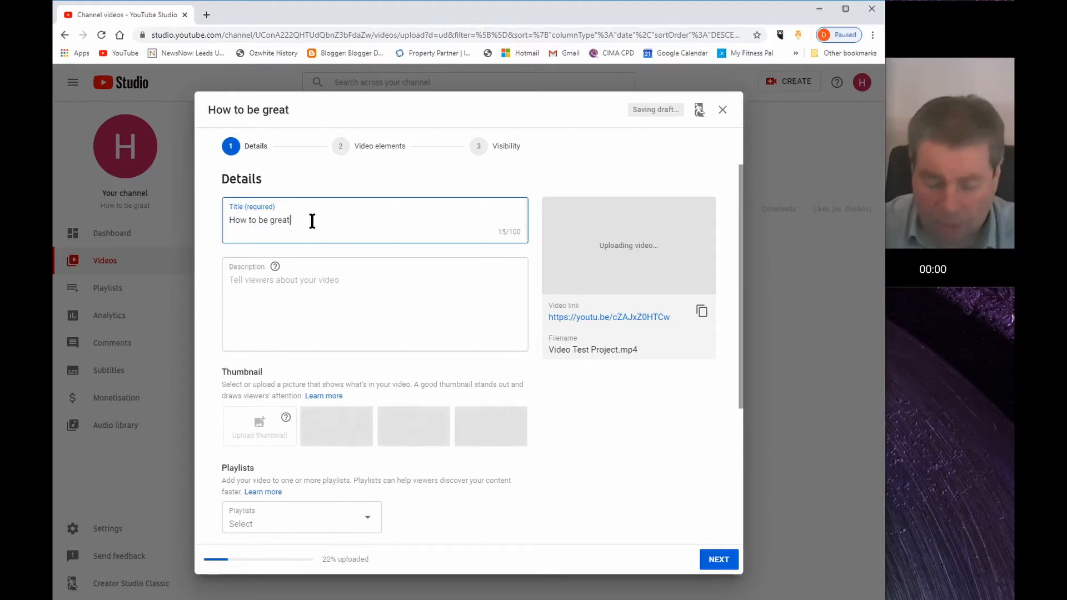
pyautogui.click(315, 277)
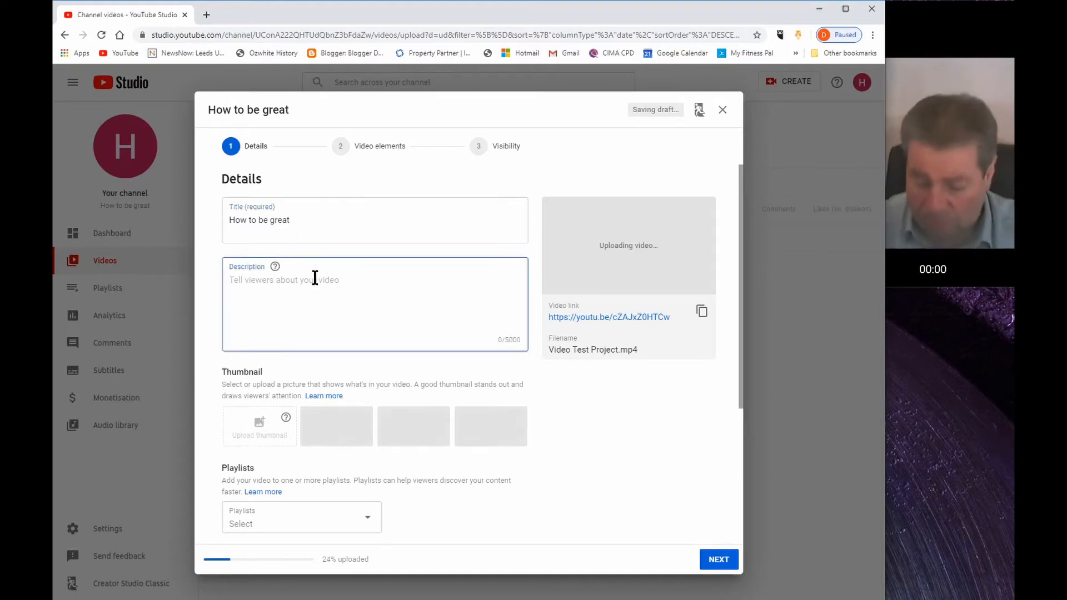
pyautogui.write('making me ')
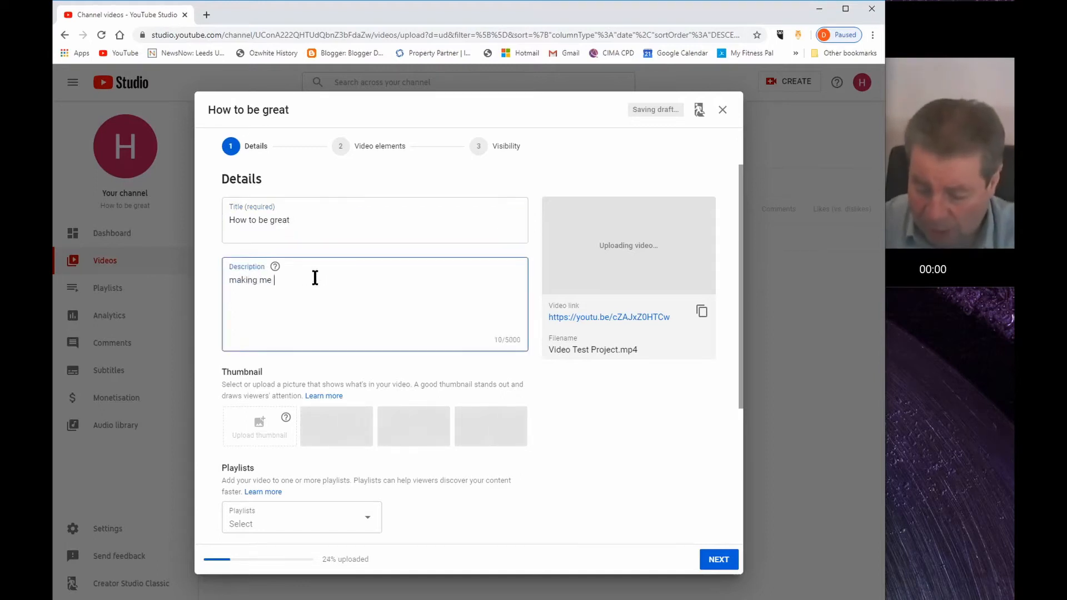
pyautogui.write('look goo')
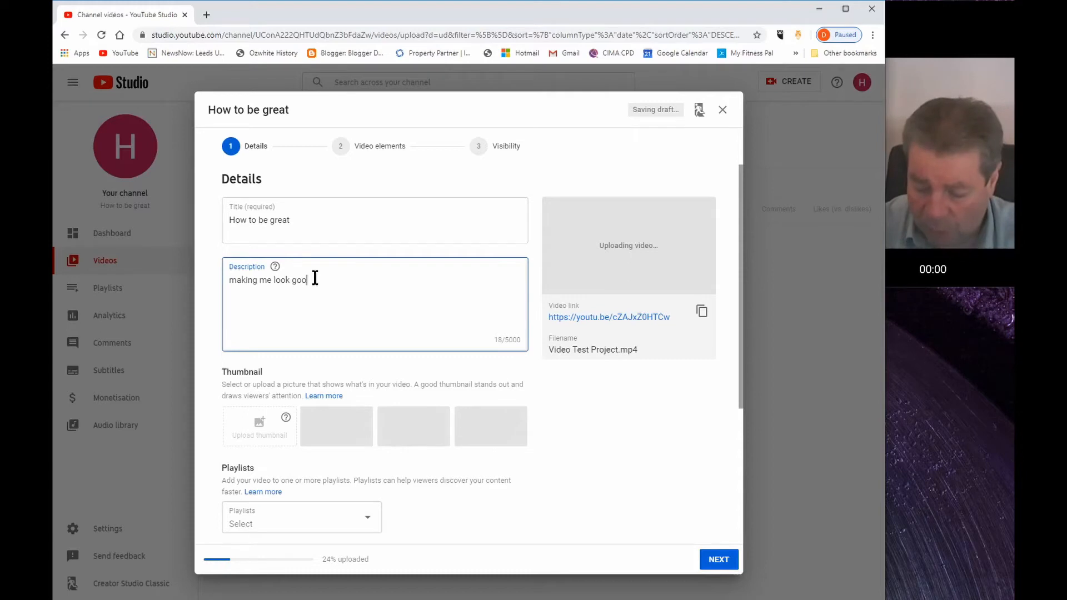
pyautogui.write('d')
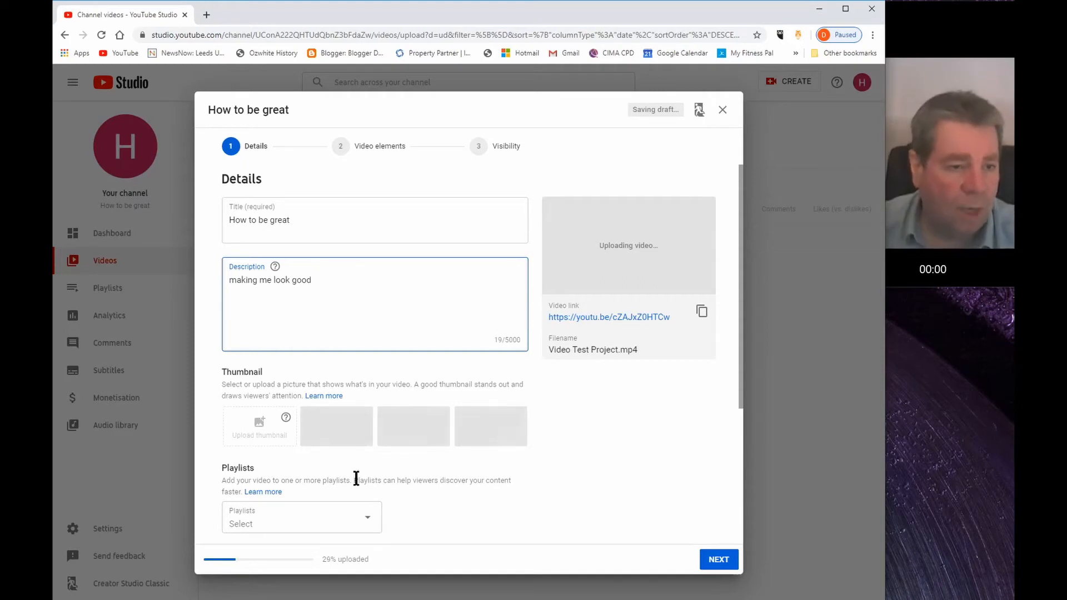
# - Create a public playlist titled "How to" and add the video to it
pyautogui.scroll(-1, 316, 375)
pyautogui.scroll(-2, 316, 375)
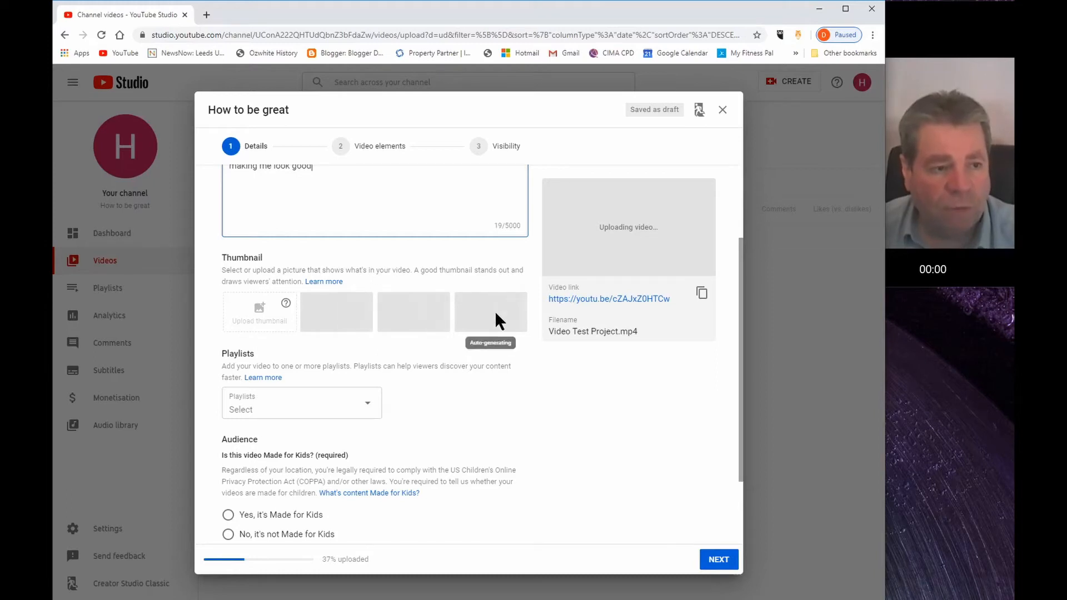
pyautogui.scroll(-1, 457, 365)
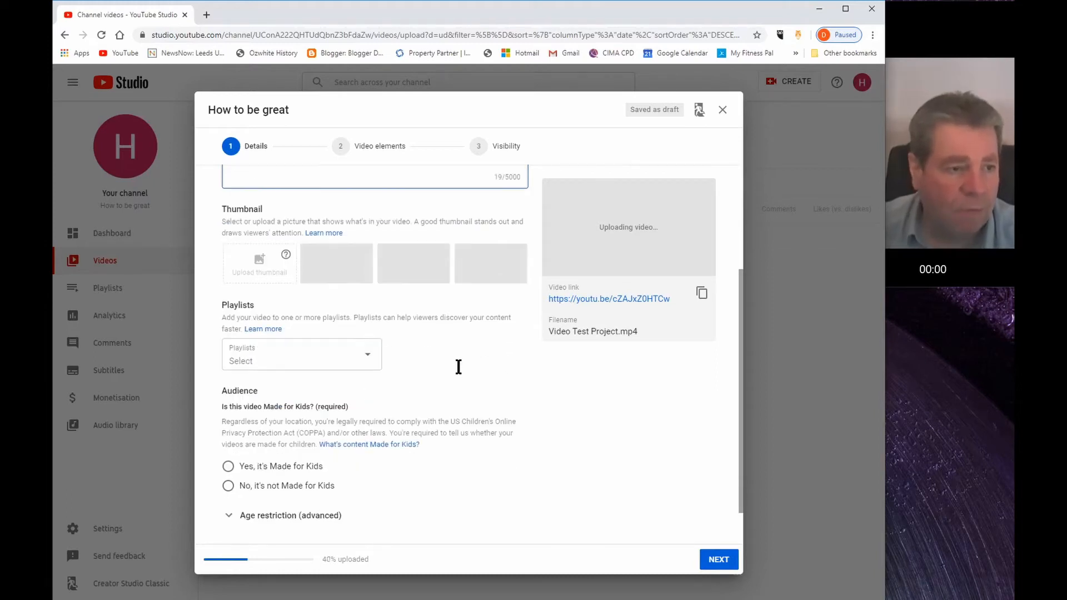
pyautogui.click(366, 354)
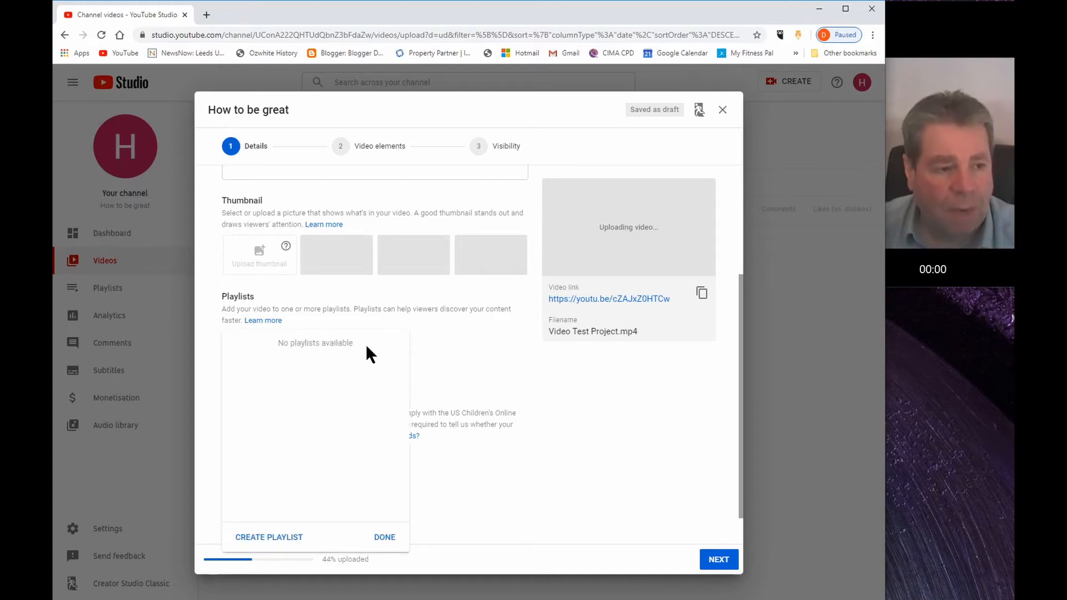
pyautogui.click(292, 537)
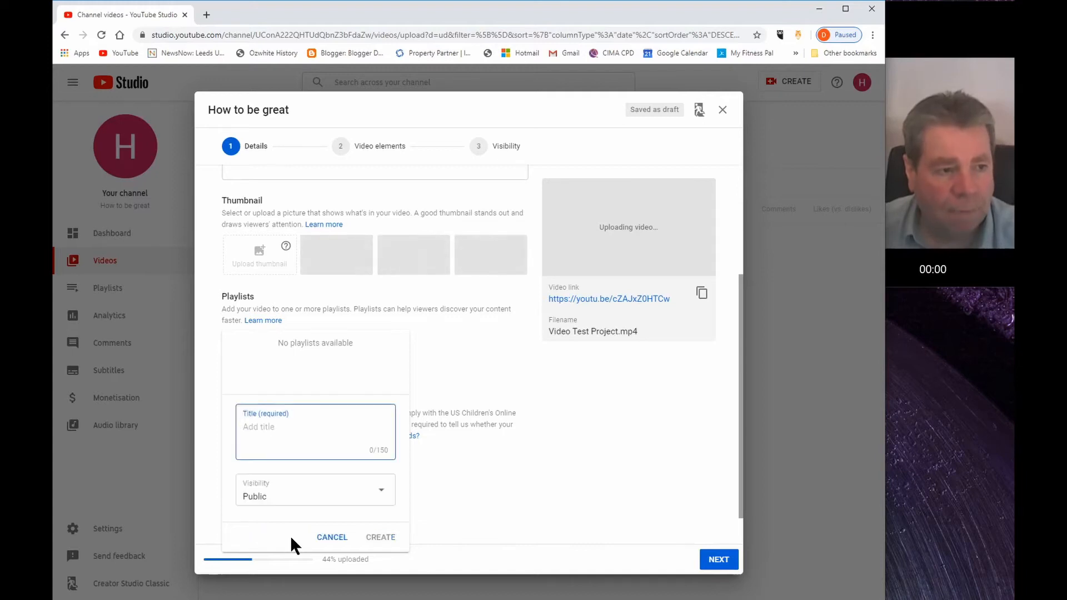
pyautogui.write('How to')
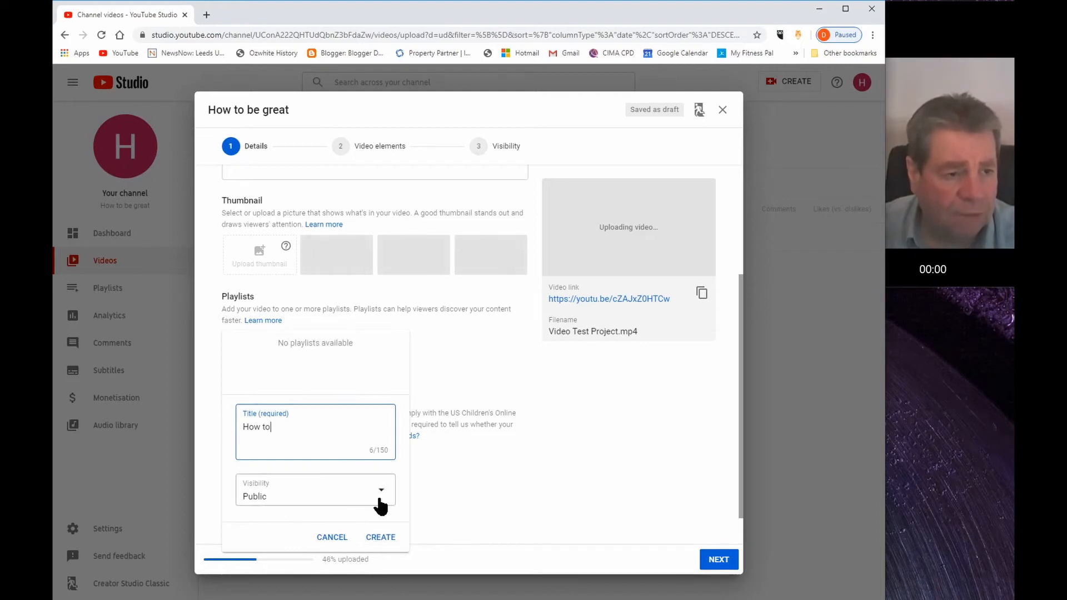
pyautogui.click(384, 538)
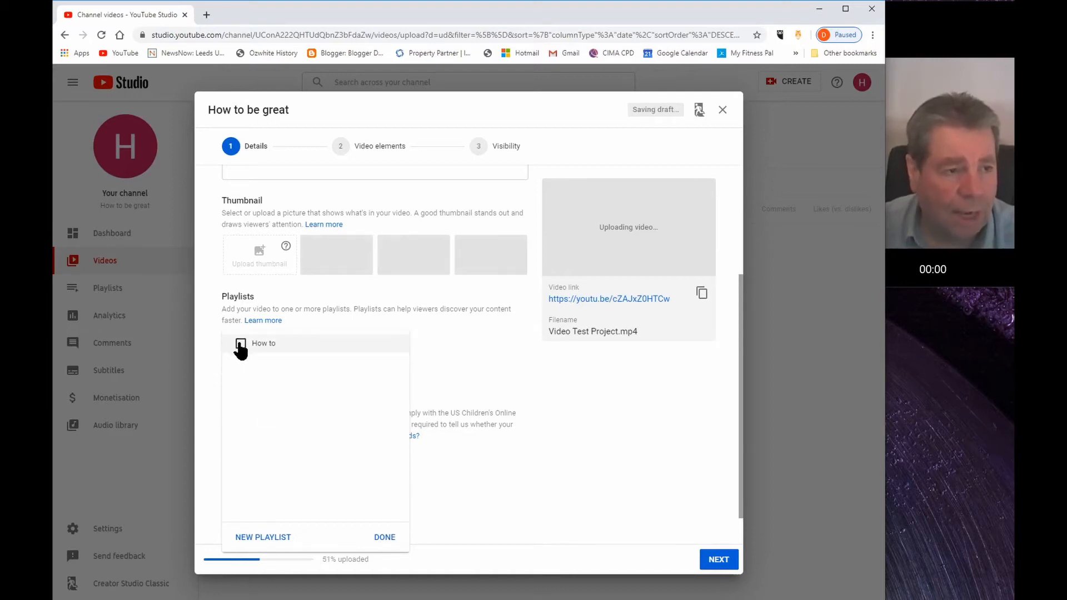
pyautogui.click(240, 344)
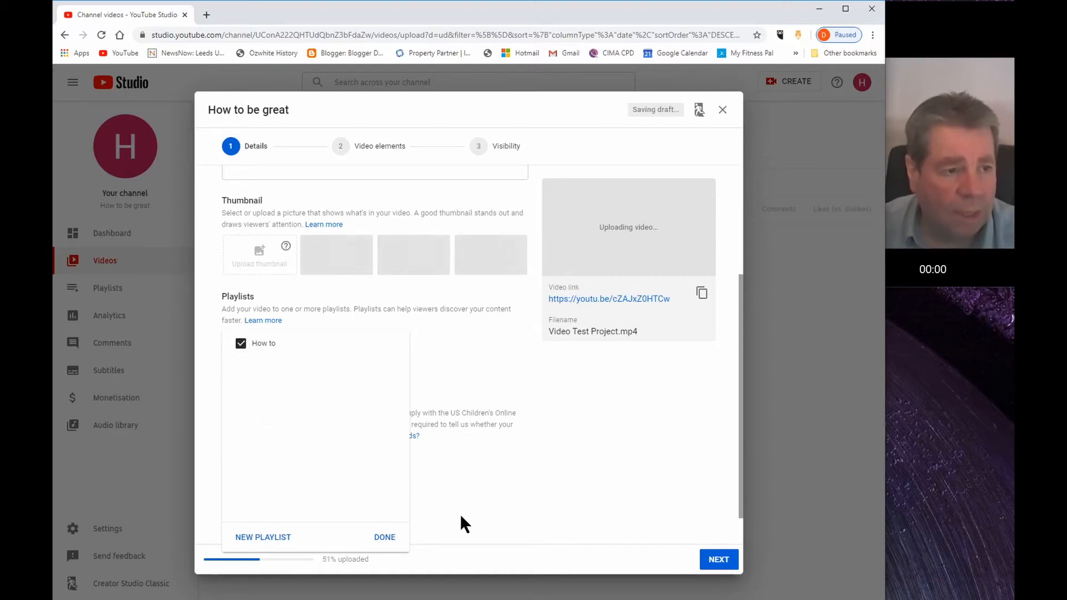
pyautogui.click(385, 538)
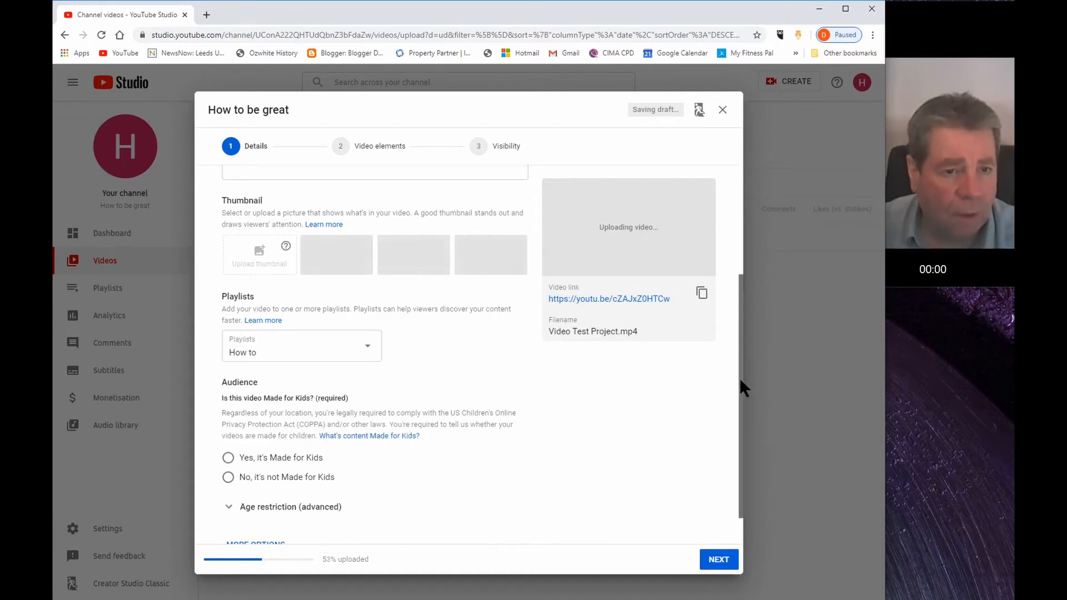
# - Mark the video as not made for kids and expand the additional detail options
pyautogui.moveTo(740, 381); pyautogui.dragTo(738, 460)
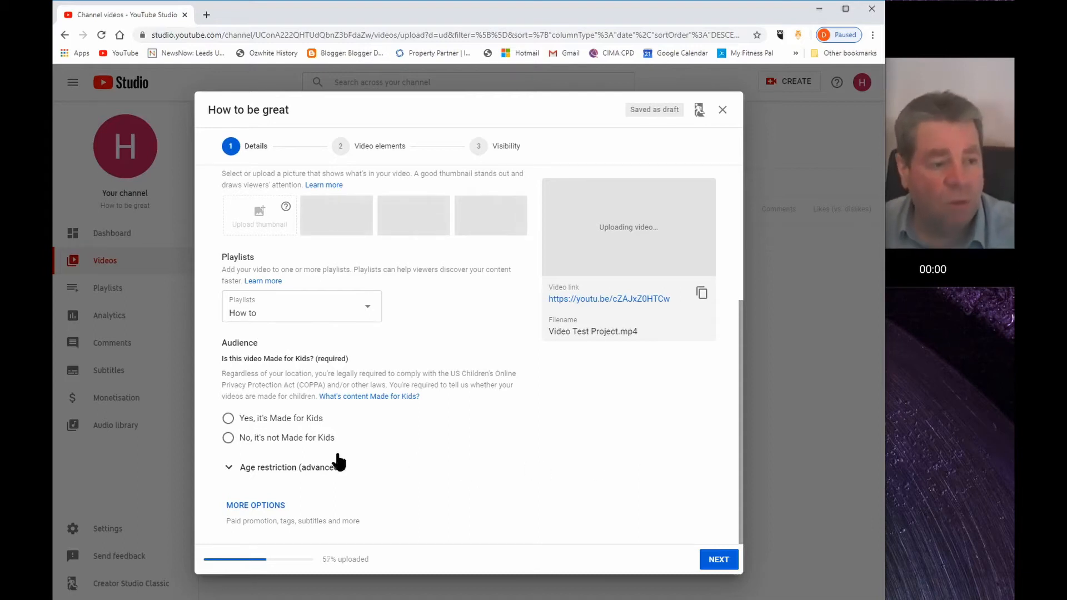
pyautogui.click(228, 438)
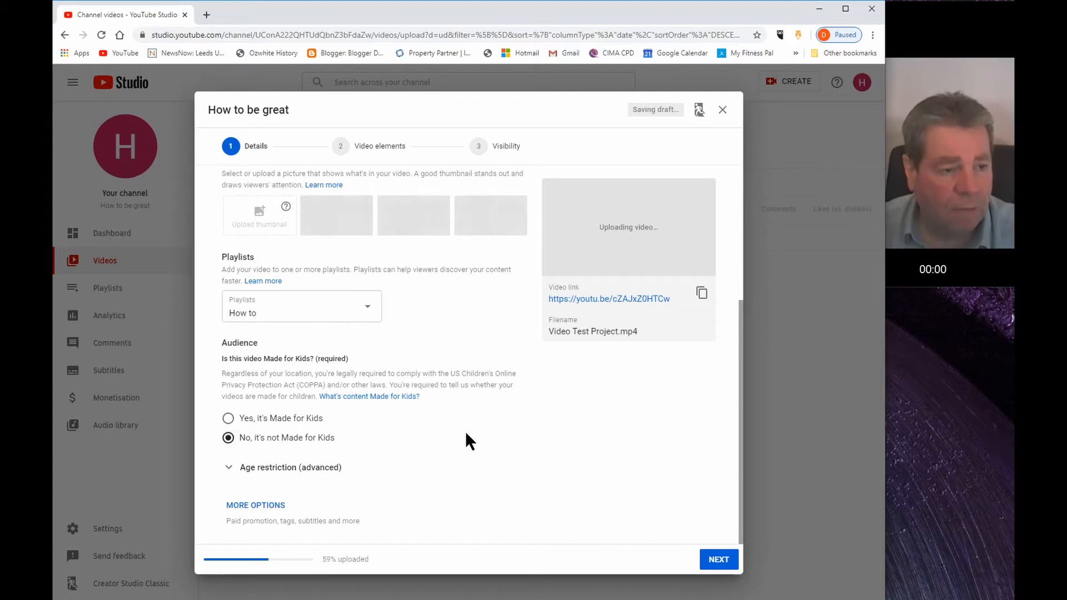
pyautogui.click(251, 507)
# - Add the tags "video" and "how to" to the video
pyautogui.scroll(-5, 514, 450)
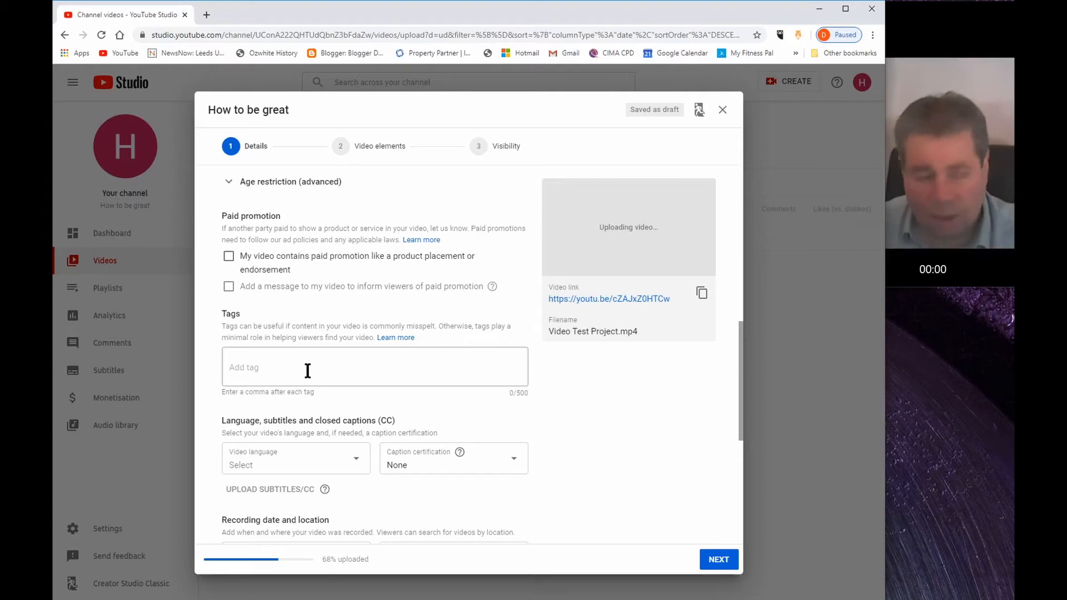
pyautogui.click(306, 369)
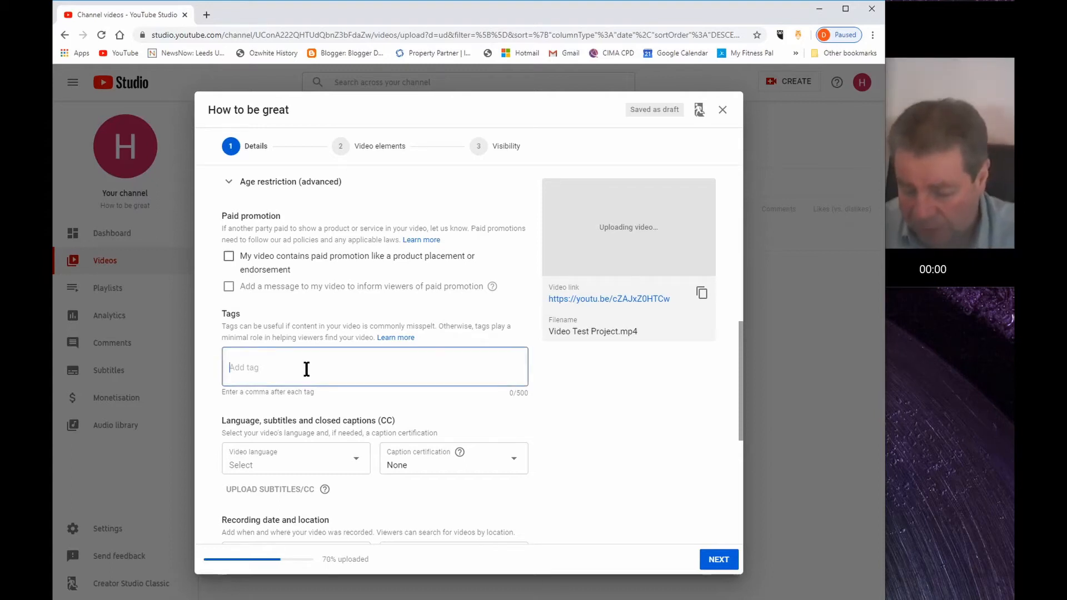
pyautogui.write('video')
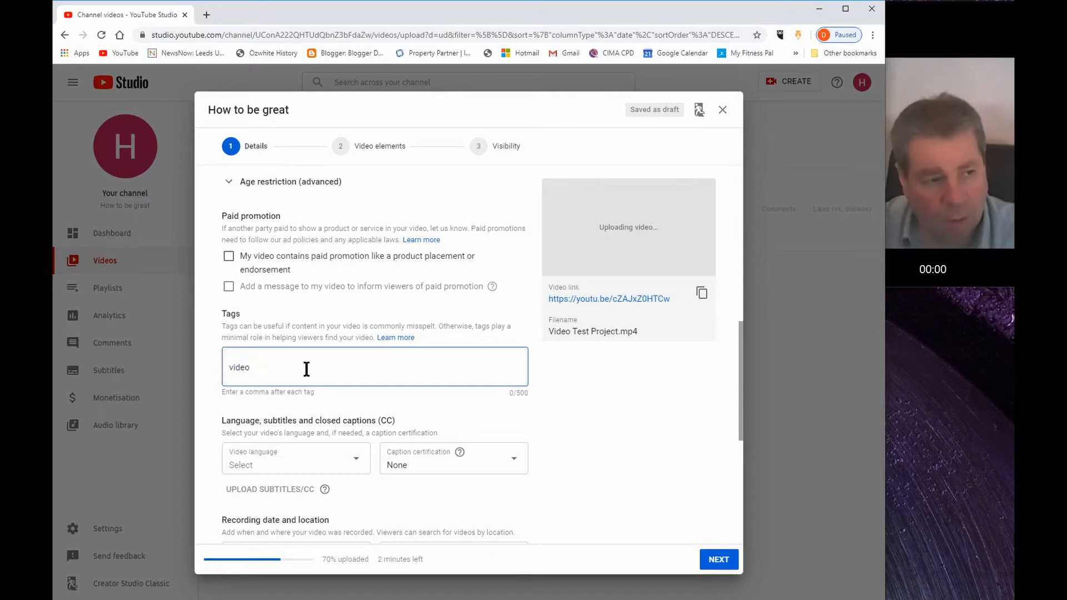
pyautogui.write(',')
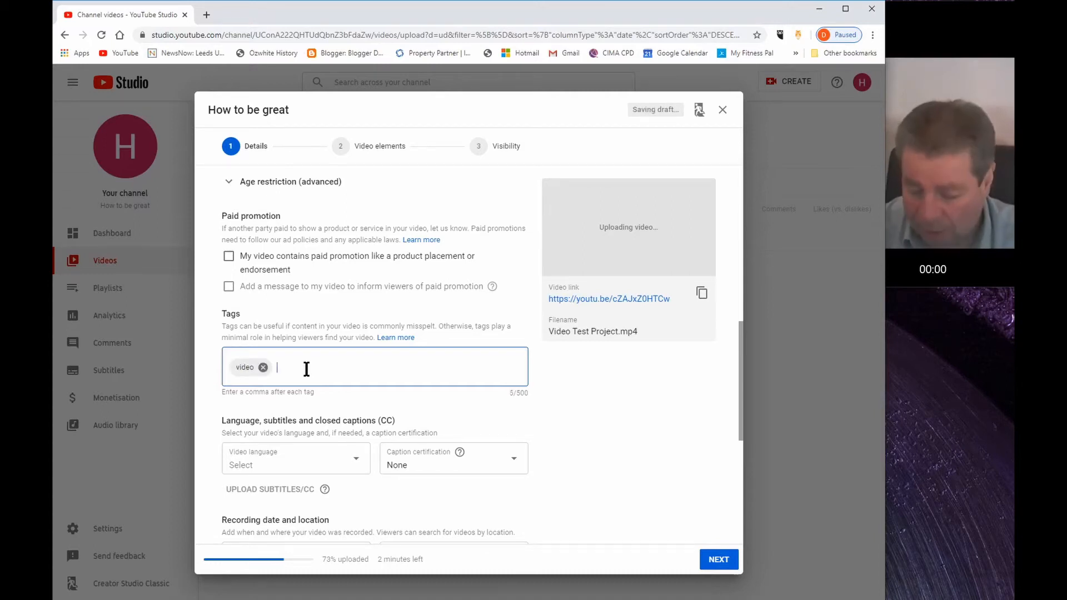
pyautogui.write('how to')
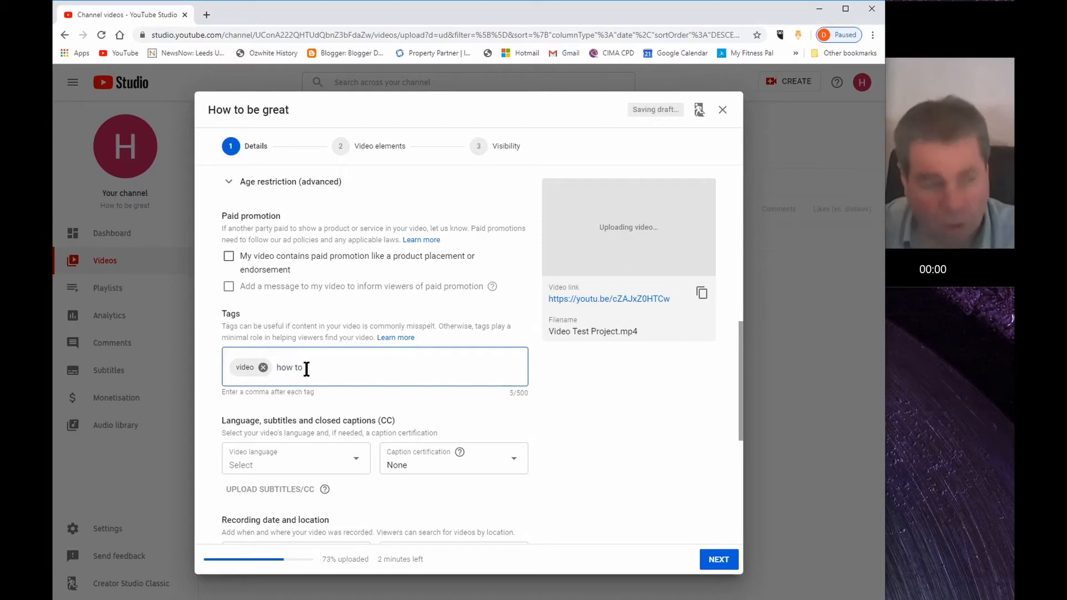
pyautogui.write(',')
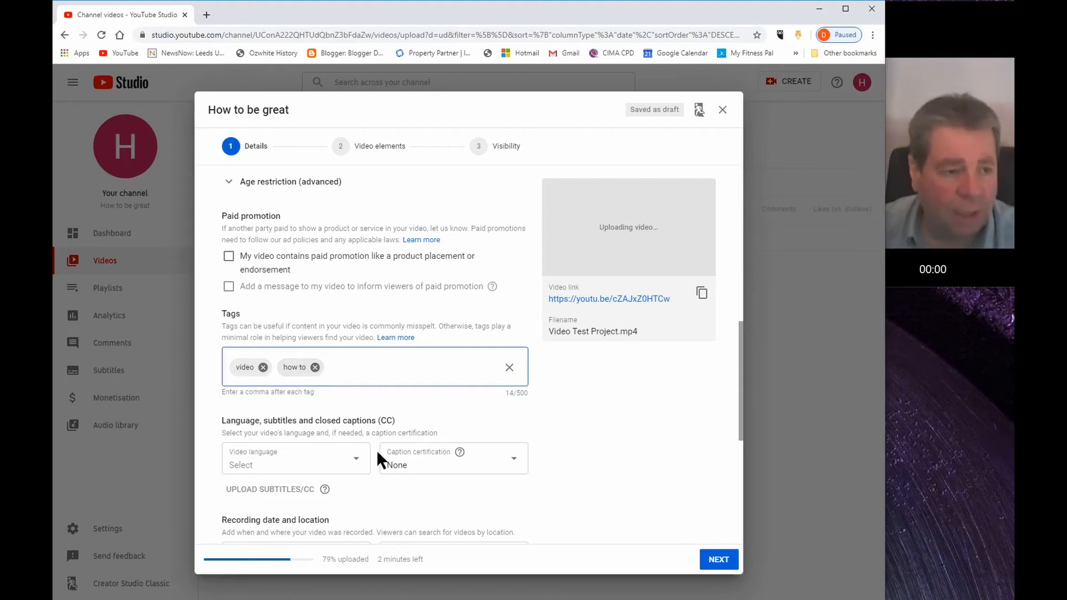
# - Set the video's recording date to 4 Apr 2020 and its location to Birmingham
pyautogui.scroll(-3, 389, 422)
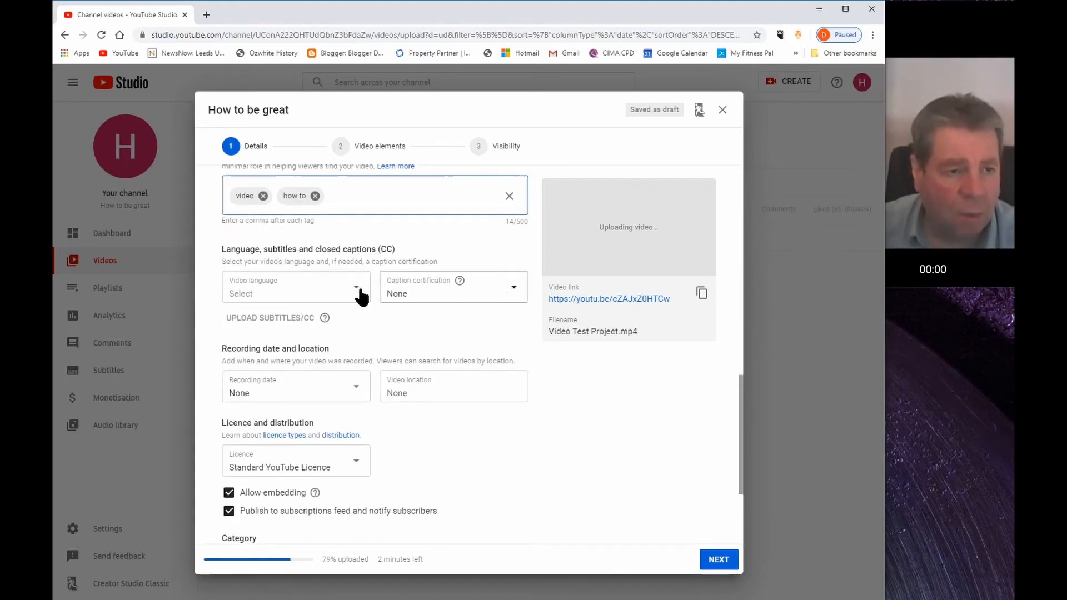
pyautogui.moveTo(461, 282)
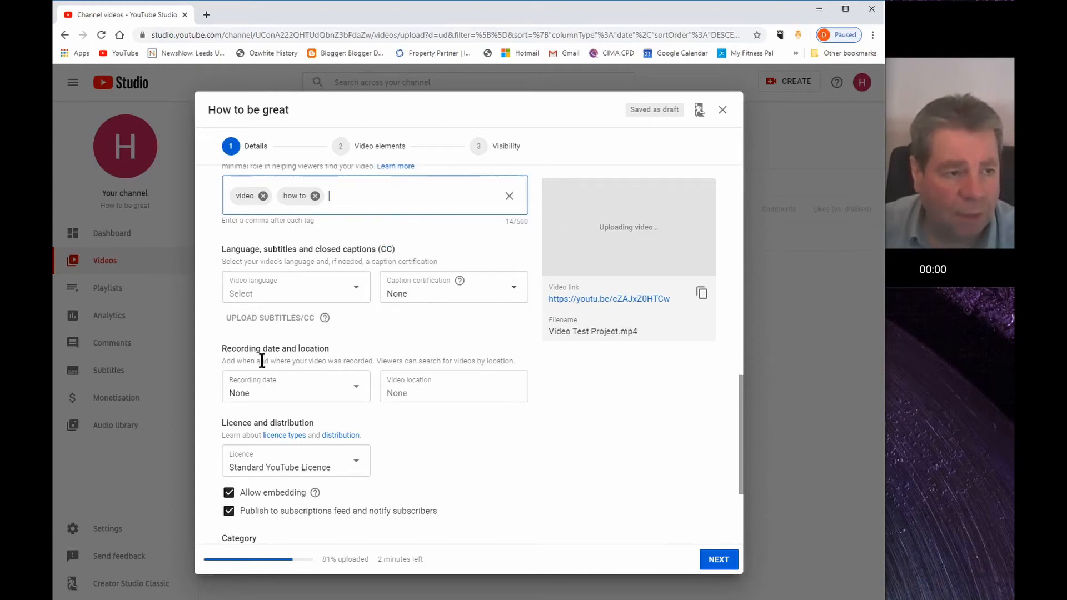
pyautogui.click(355, 386)
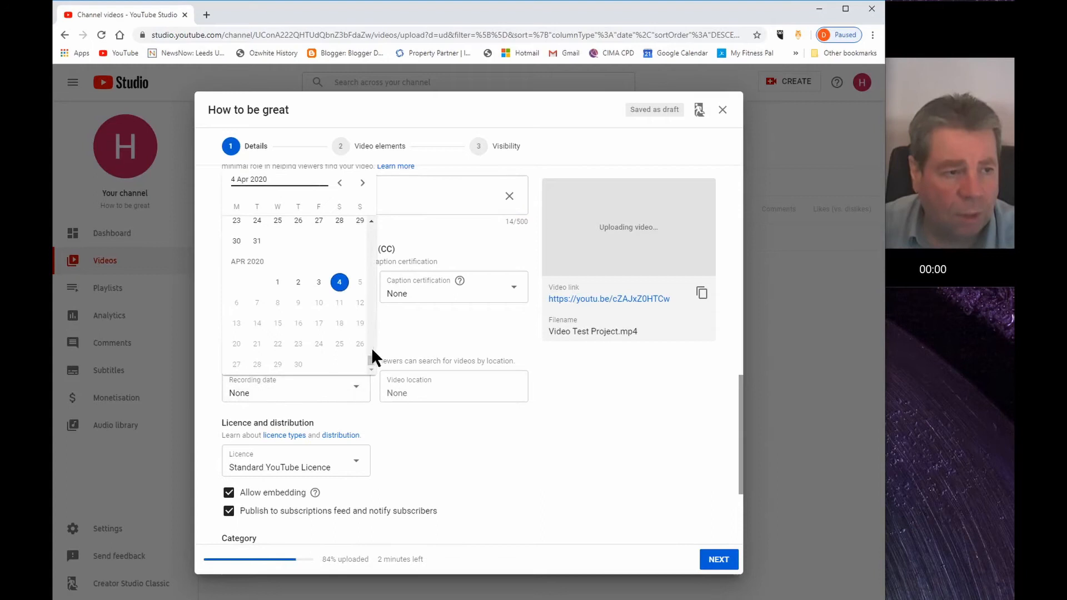
pyautogui.click(340, 285)
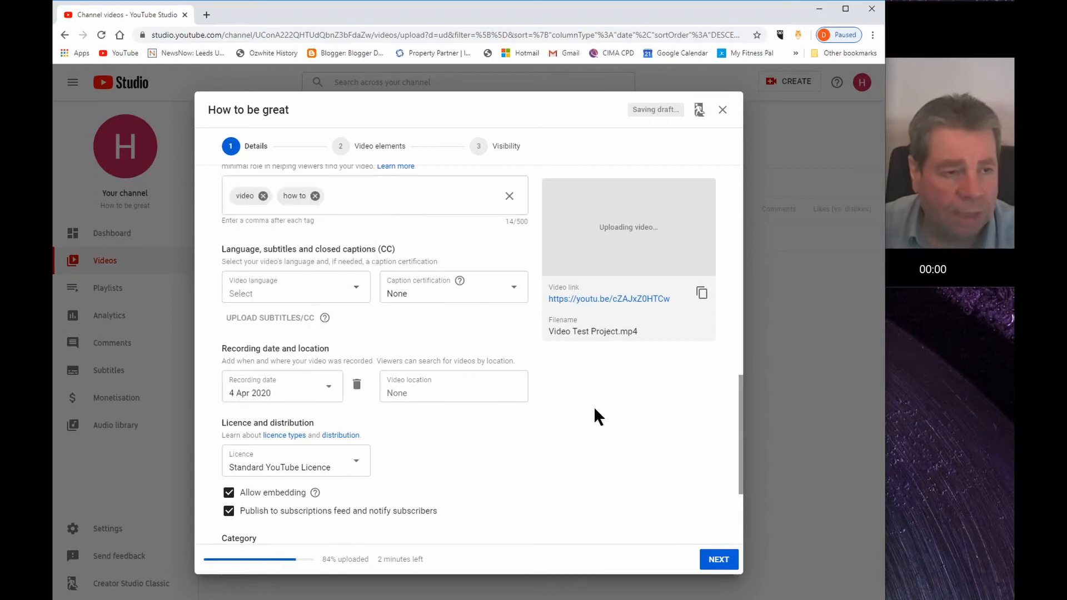
pyautogui.click(495, 398)
pyautogui.write('B')
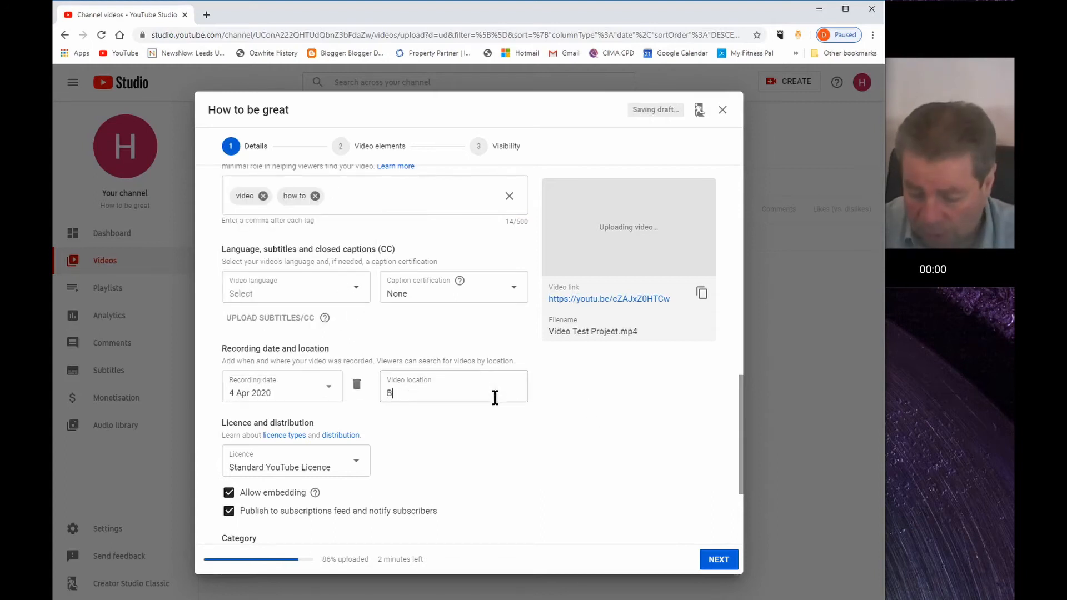
pyautogui.write('irmingha')
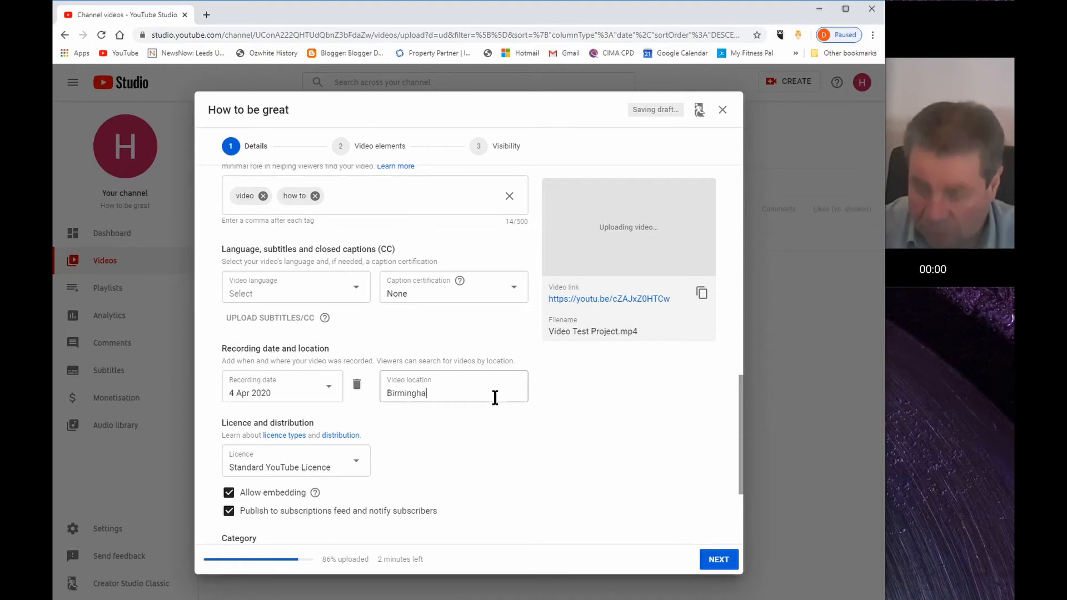
pyautogui.write('m')
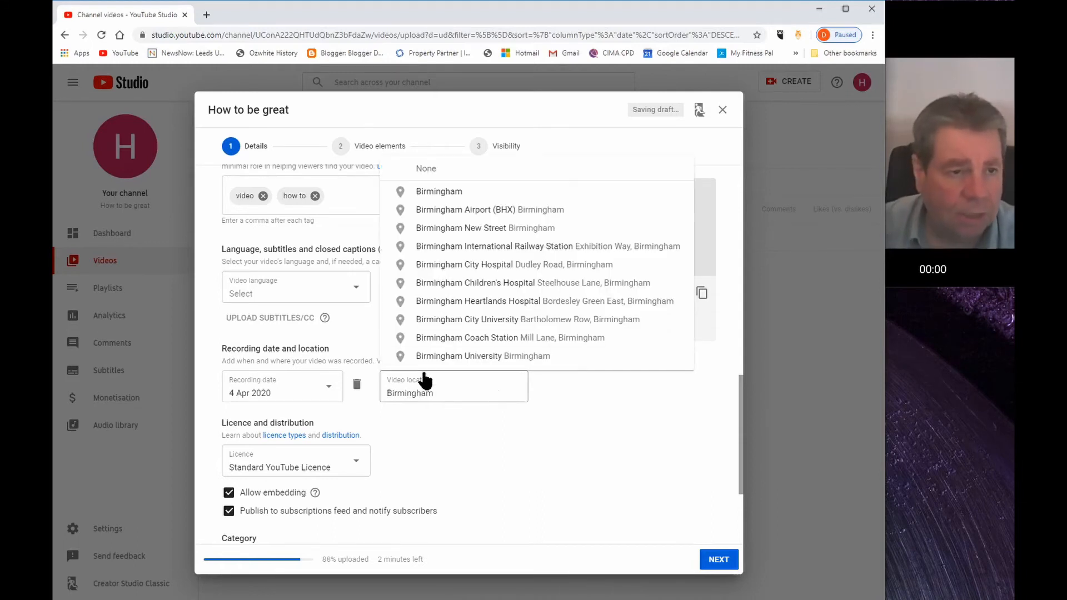
pyautogui.click(439, 191)
# - Review the available video categories without changing the selected one
pyautogui.scroll(-3, 503, 484)
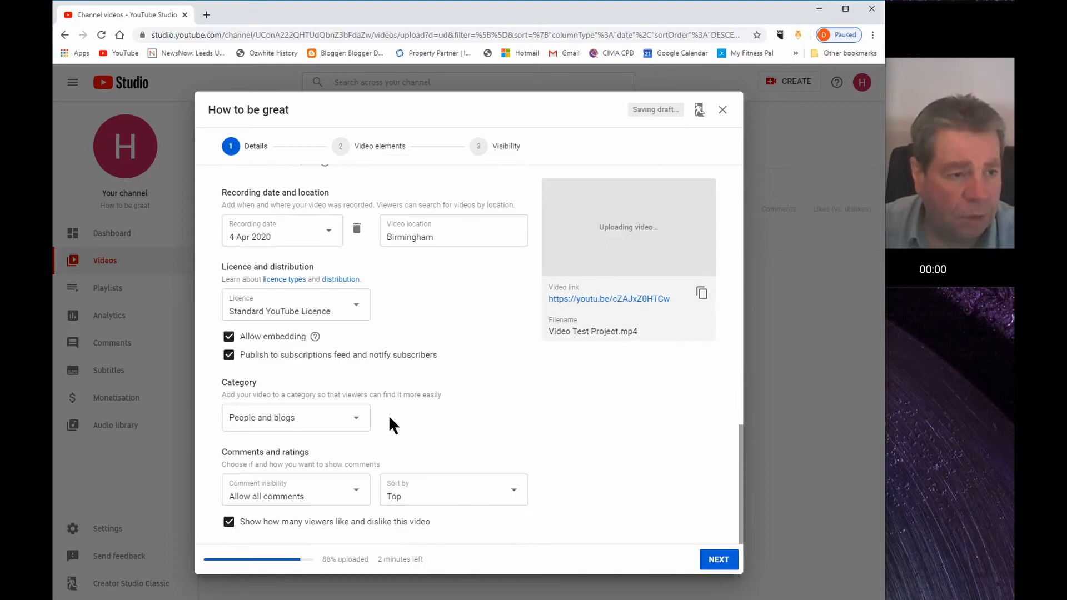
pyautogui.click(356, 418)
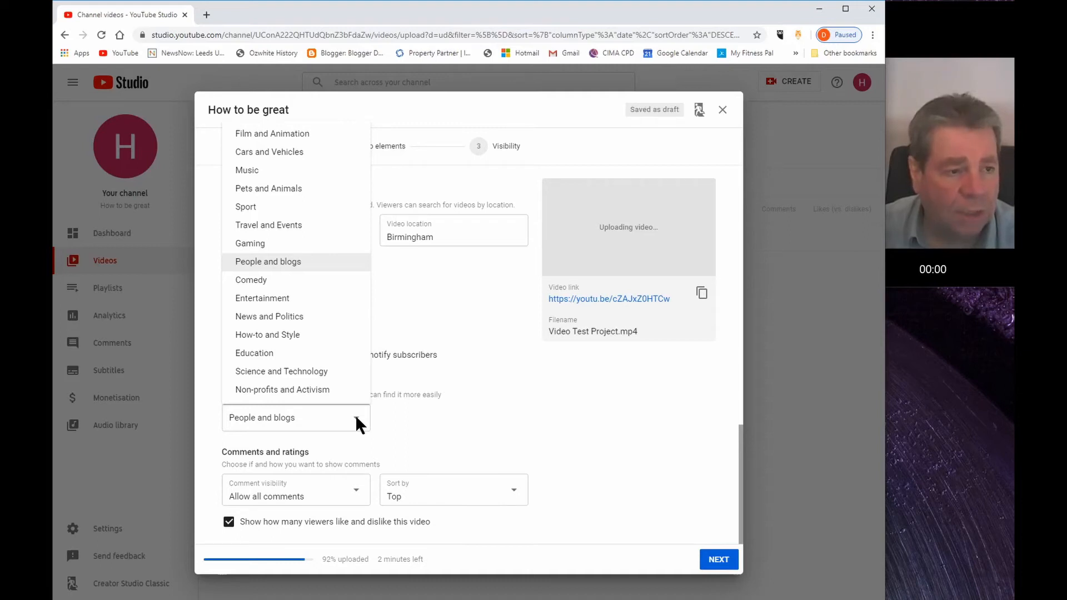
pyautogui.click(517, 393)
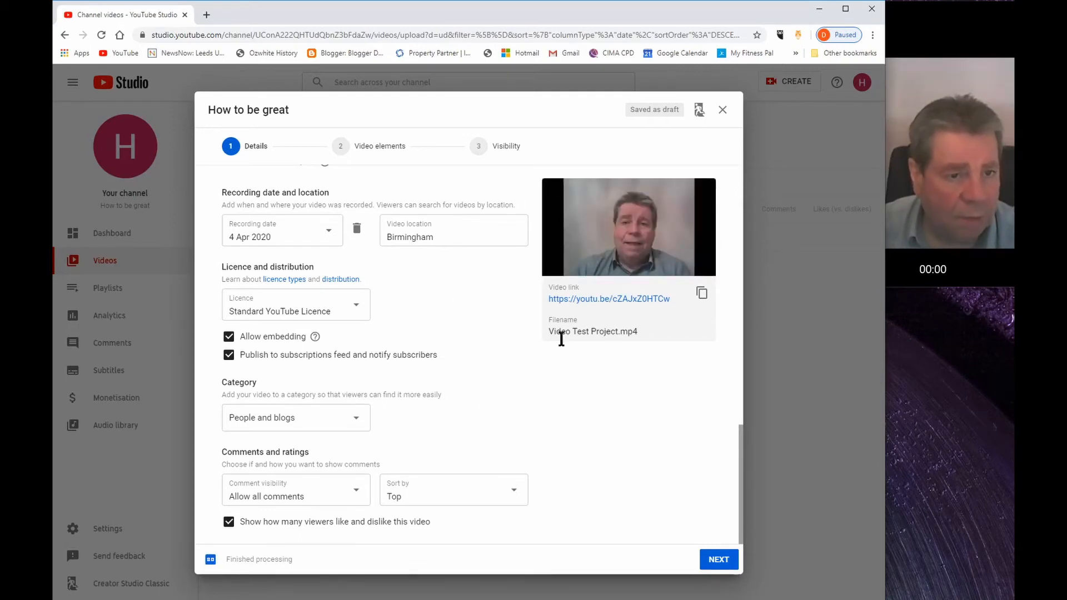
# - Choose the suggested thumbnail showing the speaker at the press conference podium between the flags
pyautogui.scroll(15, 305, 369)
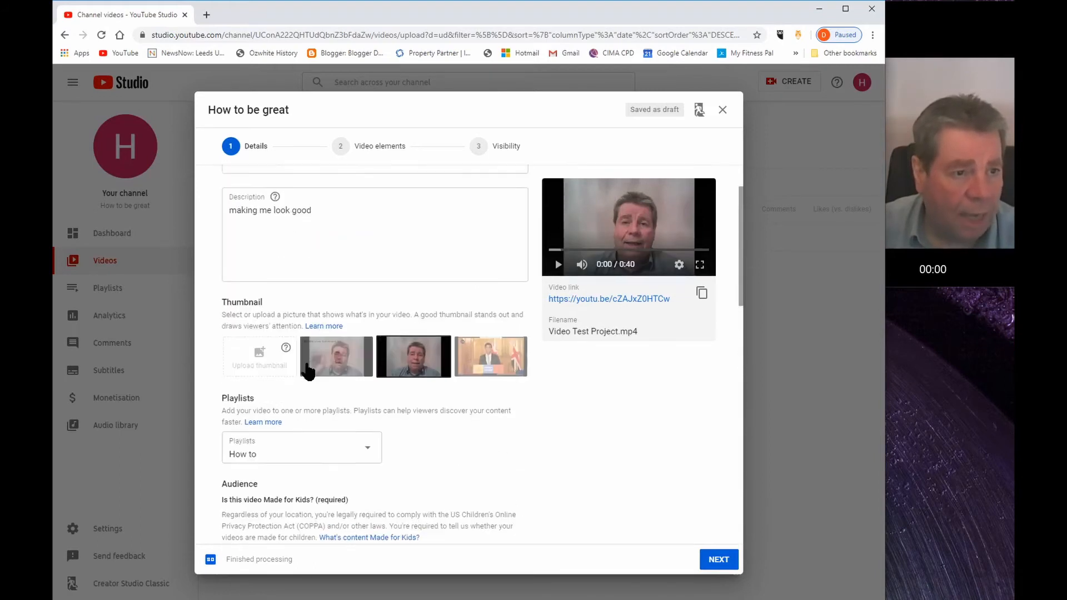
pyautogui.scroll(1, 306, 361)
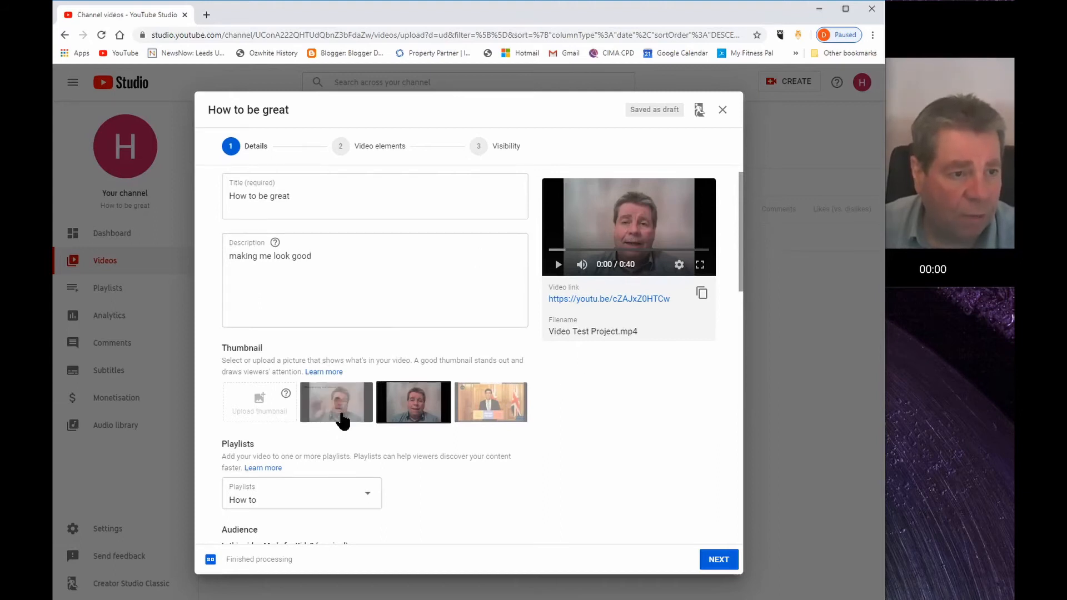
pyautogui.click(337, 416)
pyautogui.click(512, 419)
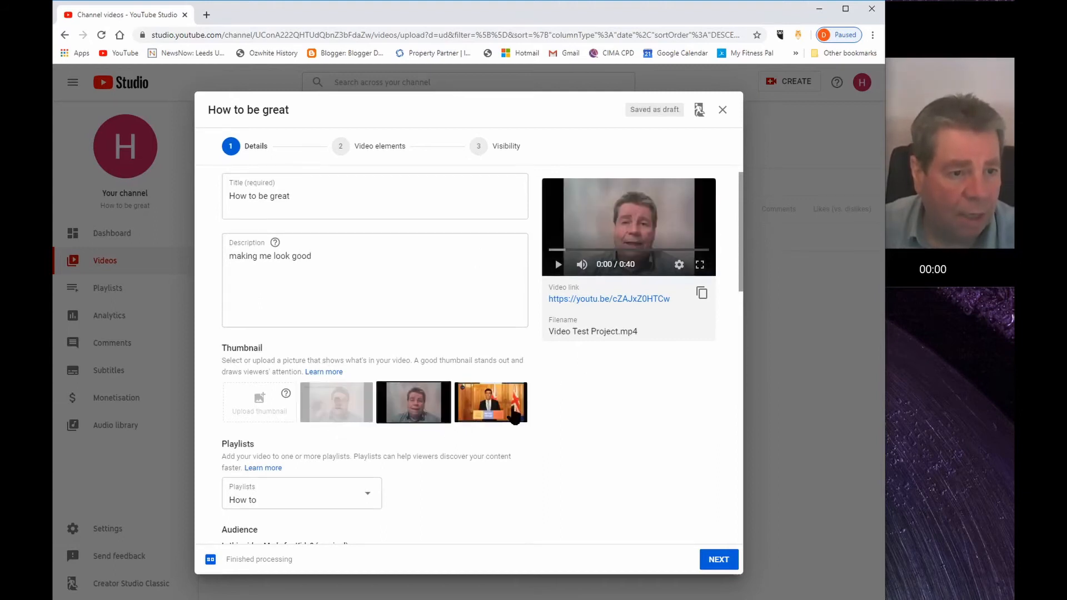
pyautogui.click(410, 416)
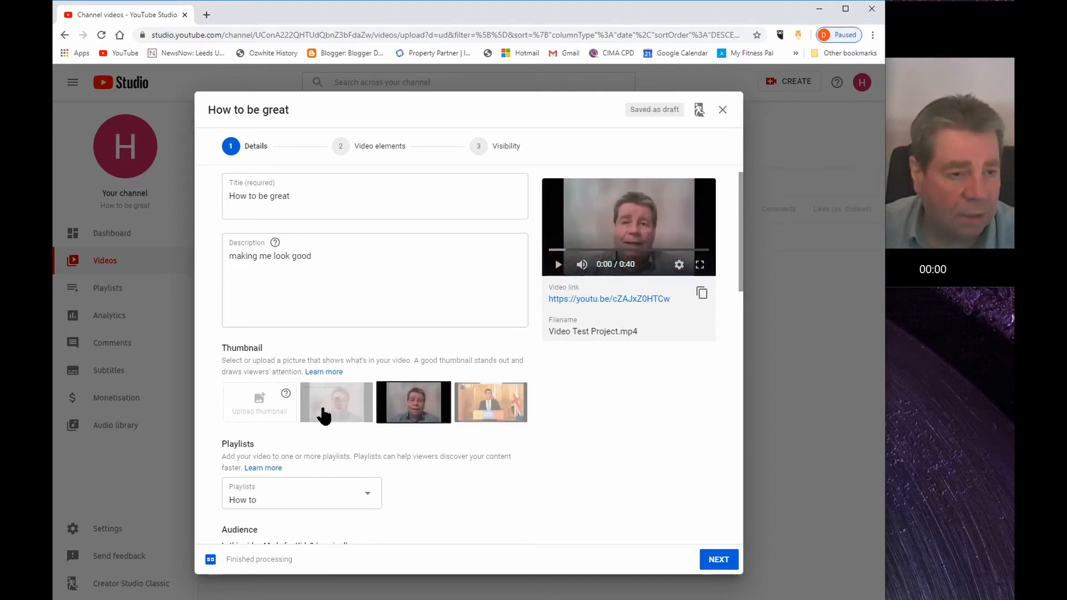
pyautogui.click(503, 415)
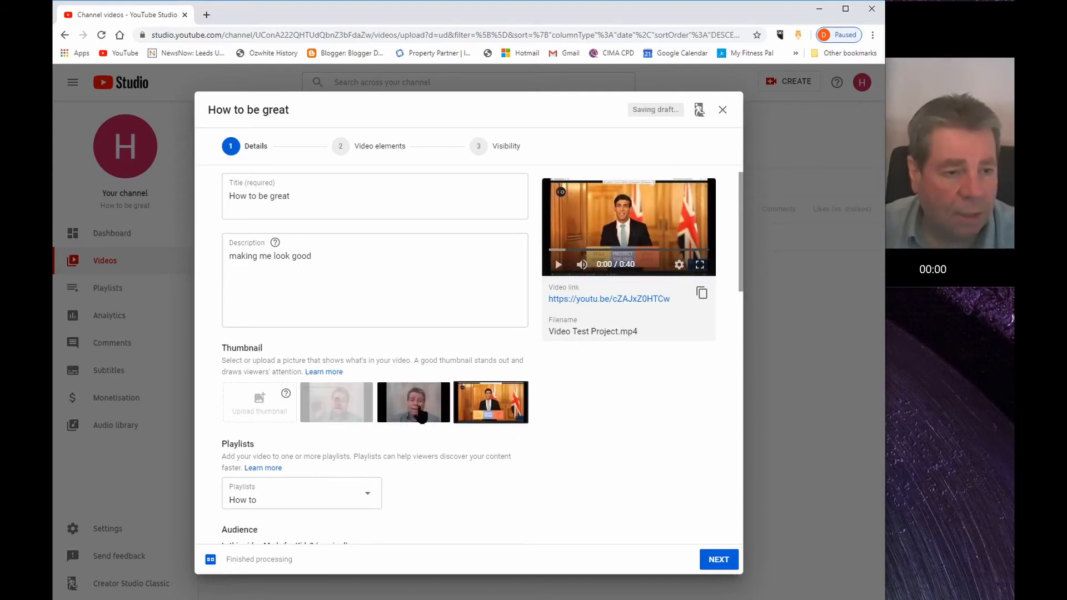
# - Continue to the video elements, start adding an end screen and move the timeline playhead to 35:05
pyautogui.click(718, 562)
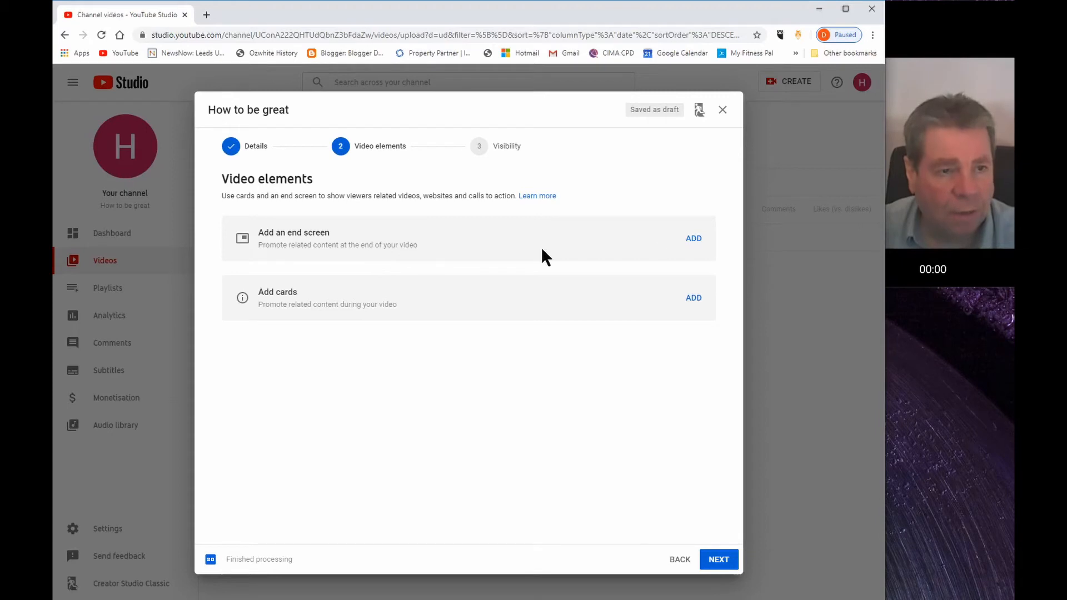
pyautogui.click(694, 239)
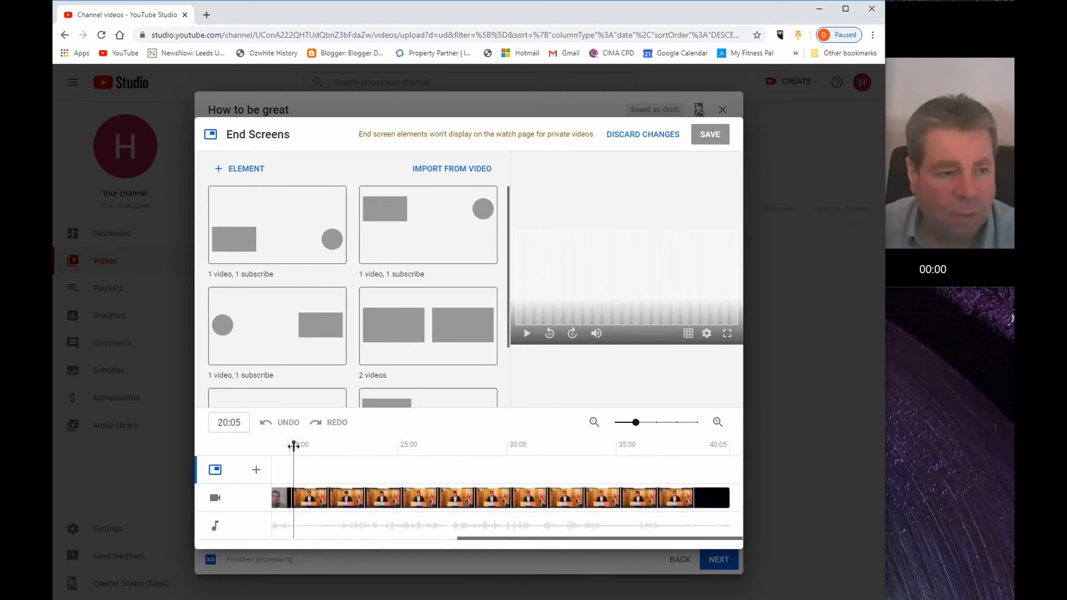
pyautogui.moveTo(293, 444); pyautogui.dragTo(621, 468)
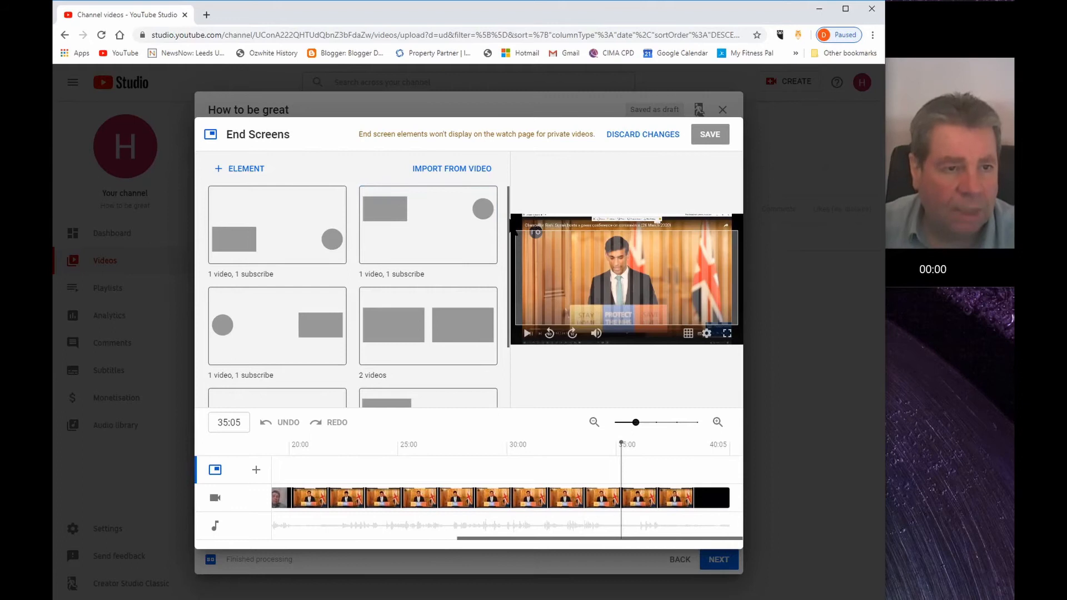
# - Apply the "1 video, 1 subscribe" end screen template with the video at the lower left and the subscribe circle at the lower right
pyautogui.moveTo(509, 227); pyautogui.dragTo(509, 300)
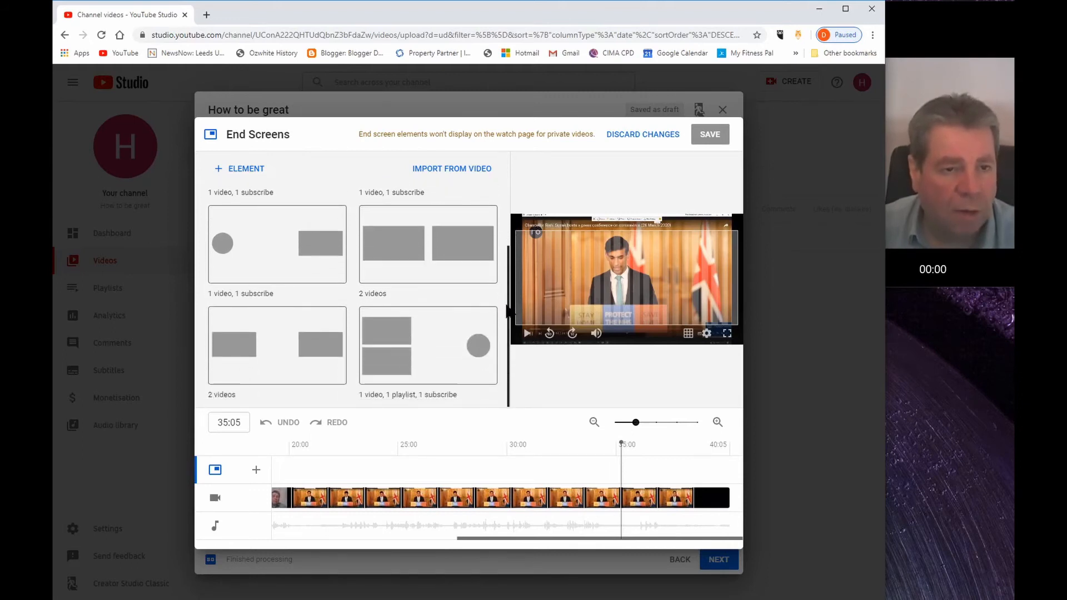
pyautogui.scroll(-2, 507, 310)
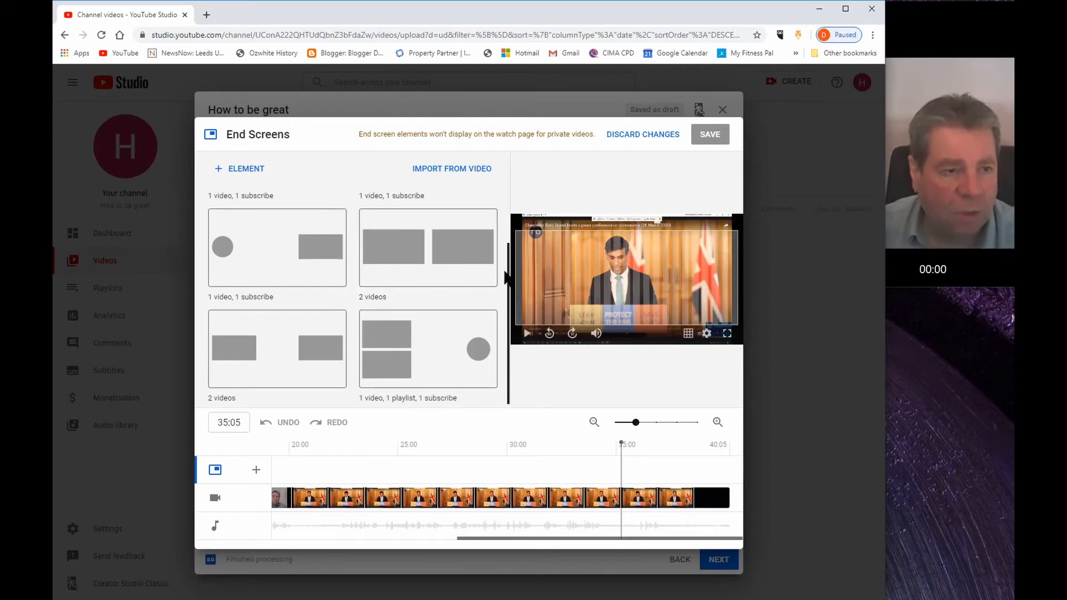
pyautogui.scroll(2, 504, 309)
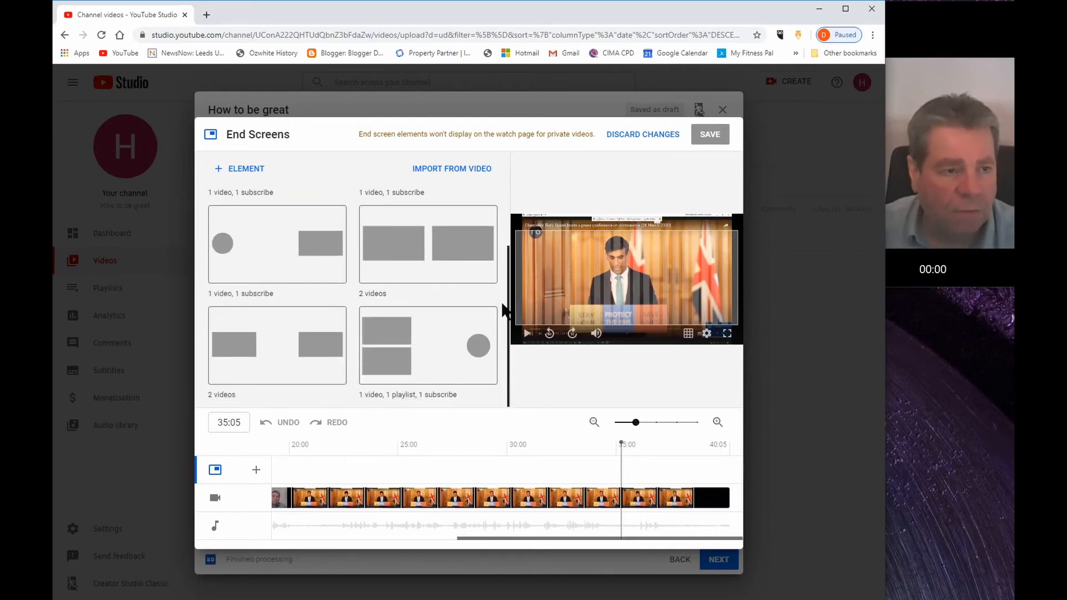
pyautogui.scroll(-2, 499, 250)
pyautogui.scroll(2, 498, 278)
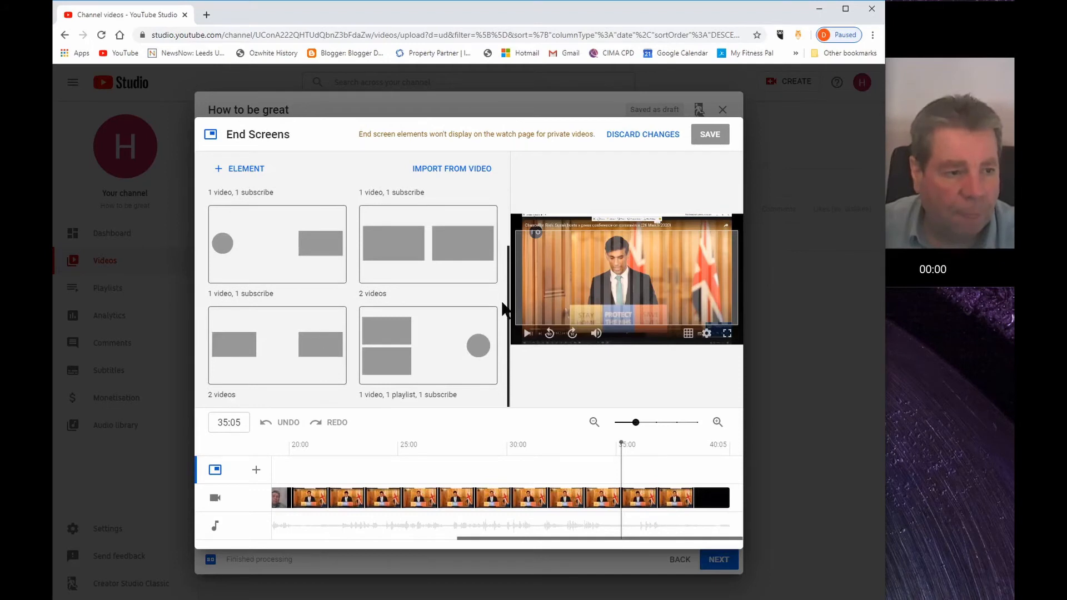
pyautogui.scroll(2, 503, 306)
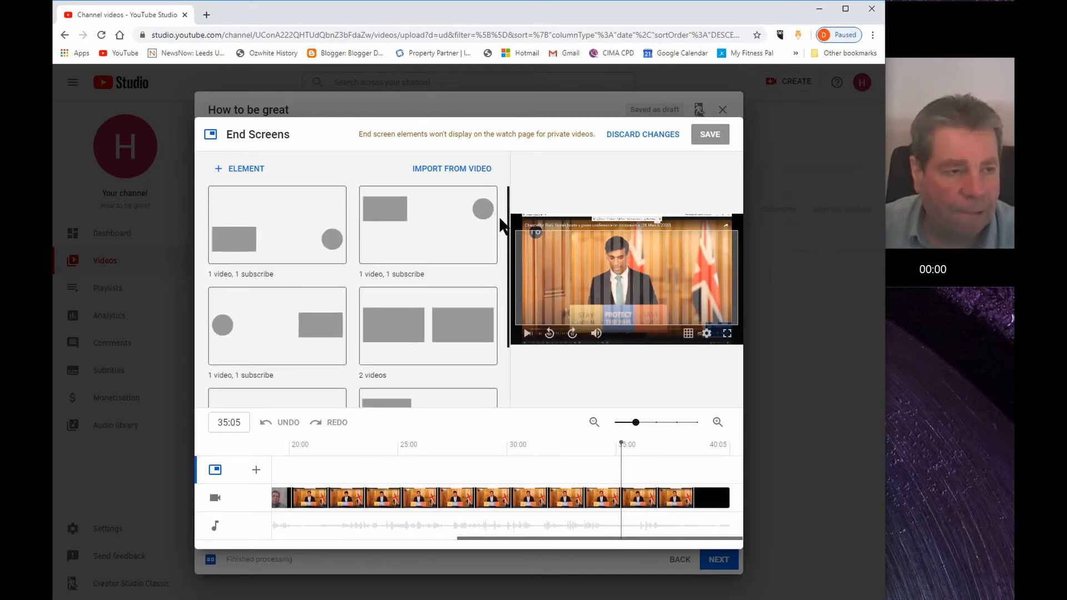
pyautogui.click(252, 251)
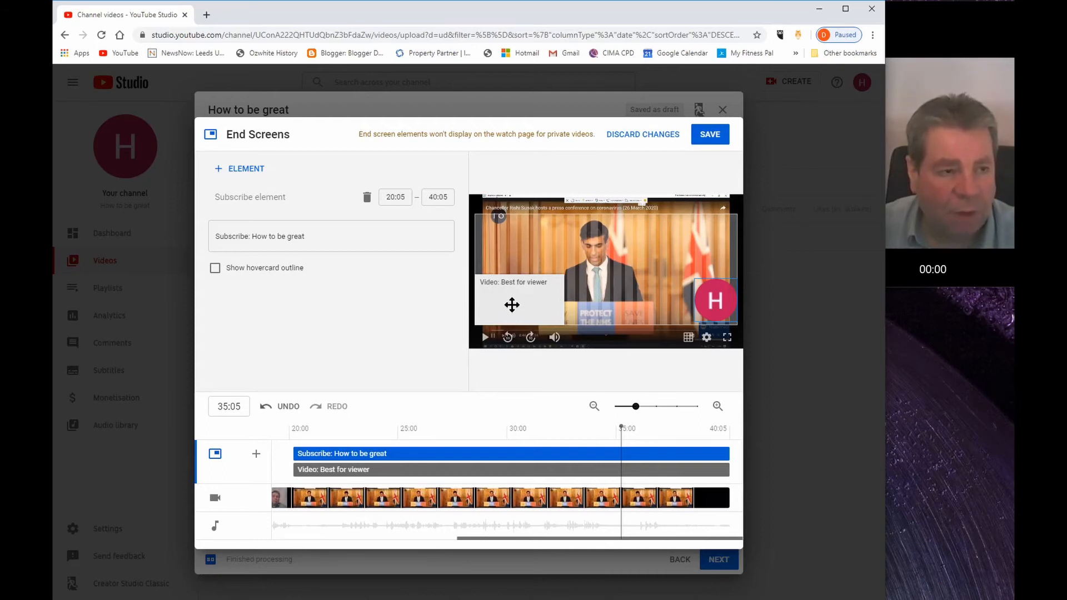
# - Switch the subscribe element's hovercard outline on and off to preview the area it covers
pyautogui.click(215, 268)
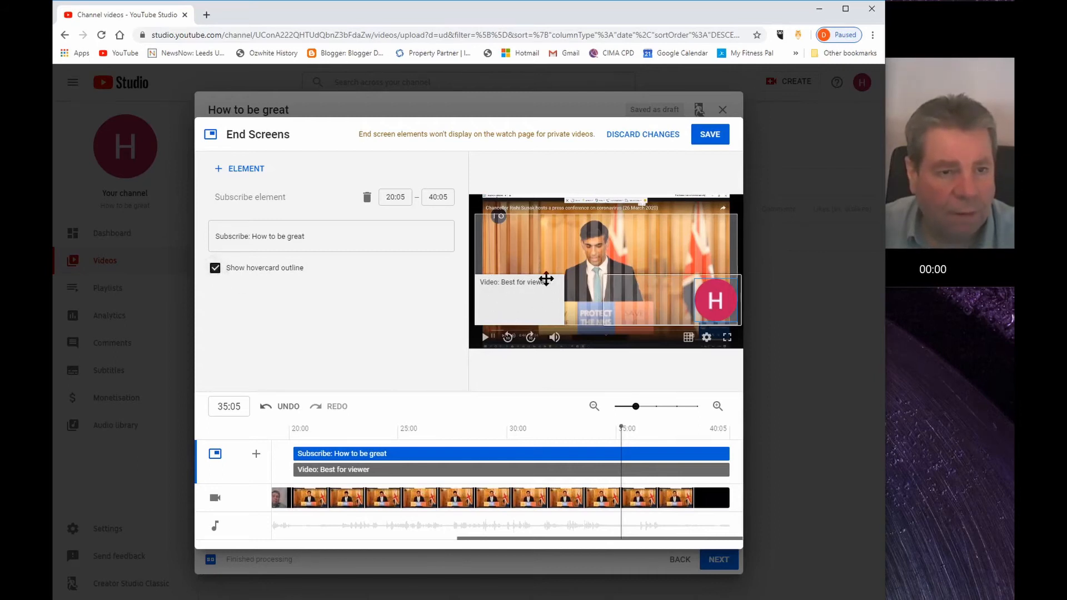
pyautogui.click(216, 270)
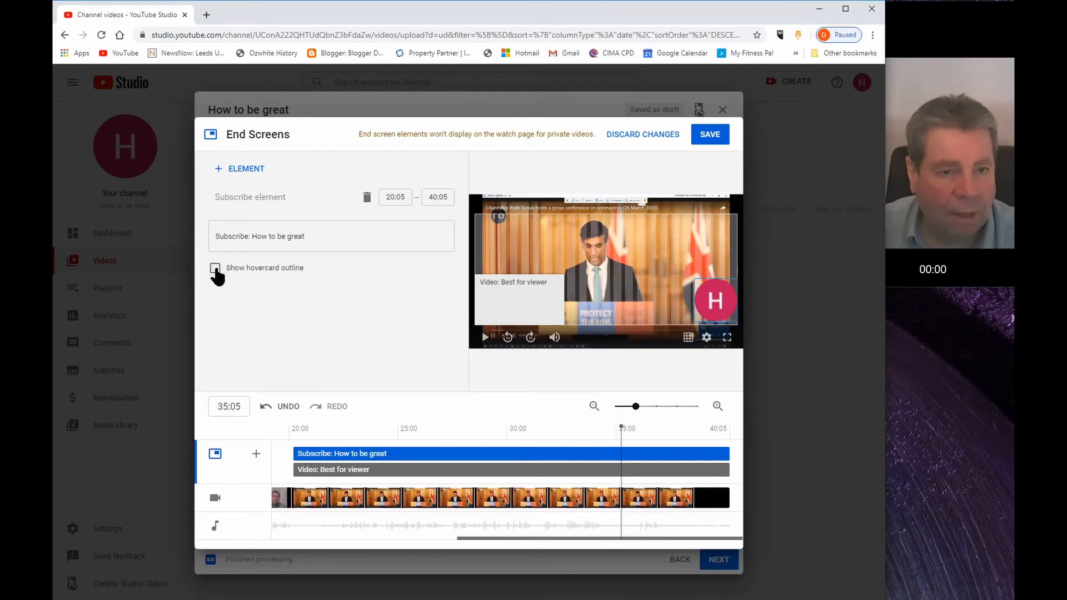
pyautogui.click(215, 270)
pyautogui.click(216, 269)
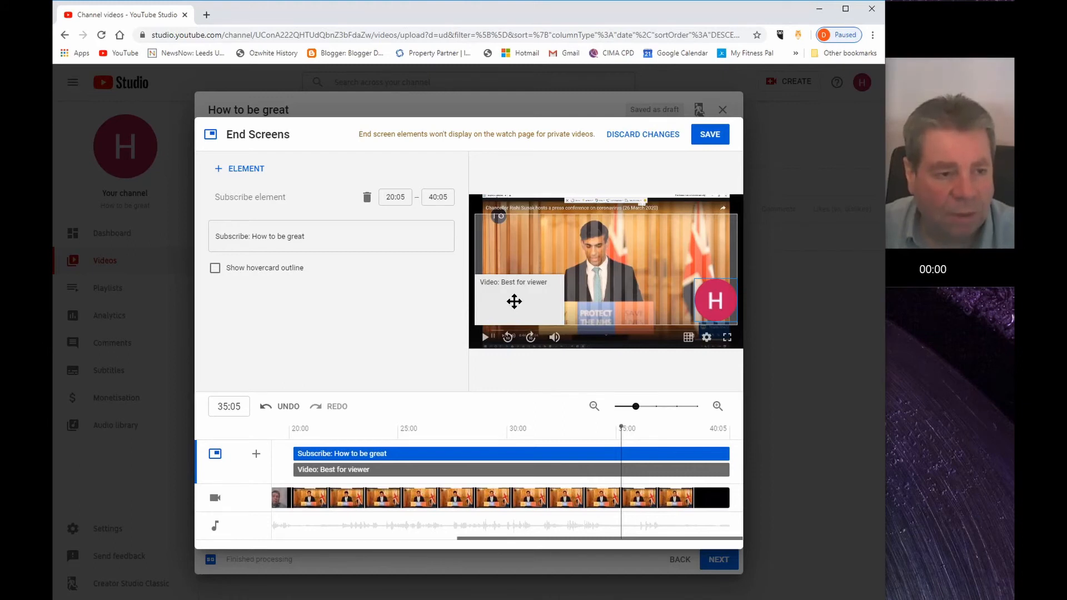
# - Check the video and subscribe elements of the end screen and save it
pyautogui.click(354, 470)
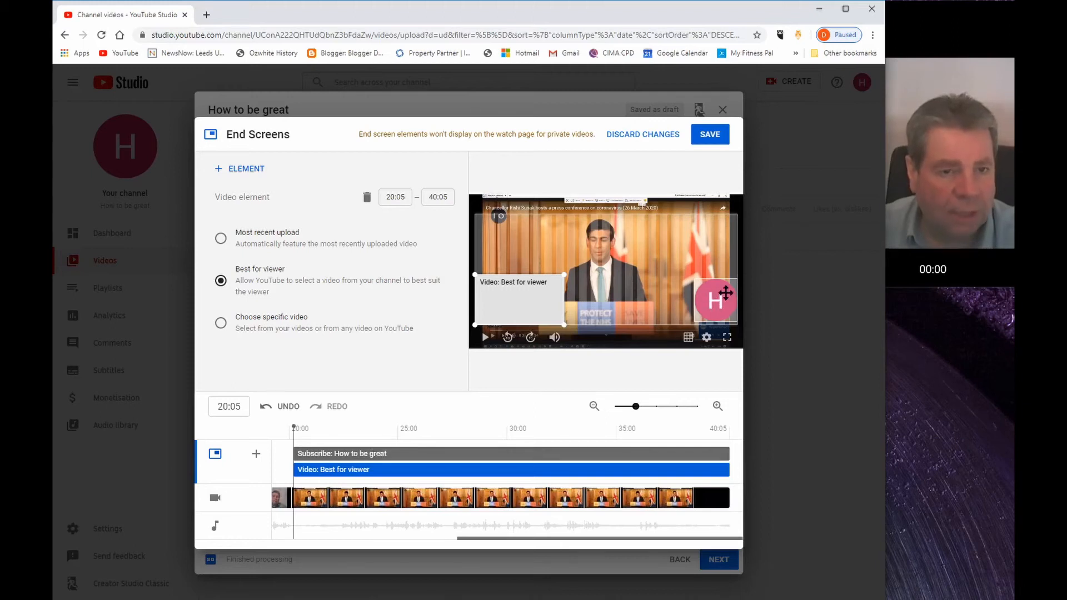
pyautogui.click(372, 454)
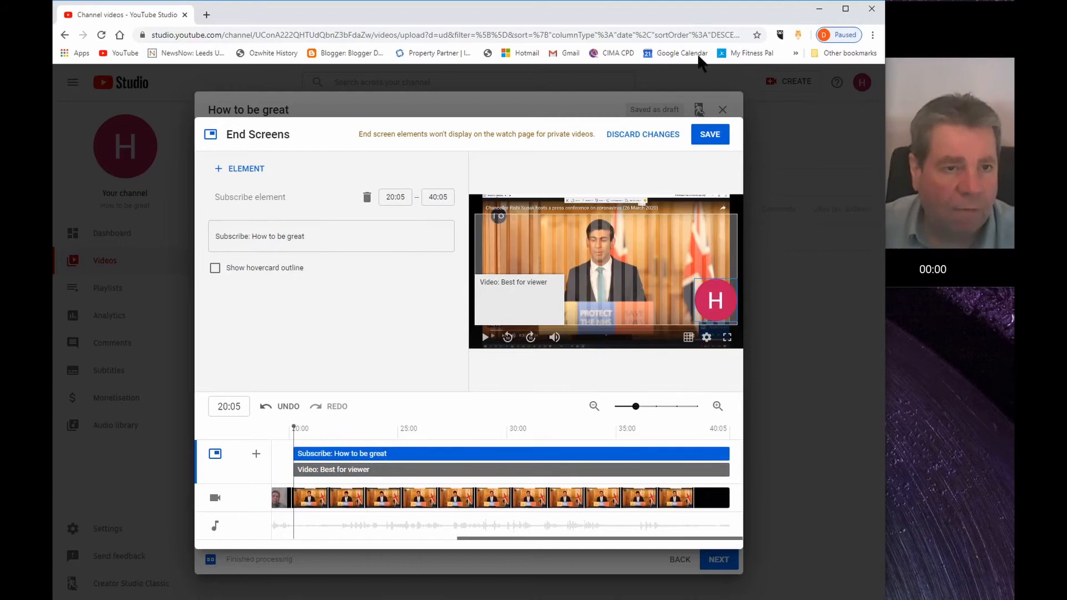
pyautogui.click(717, 139)
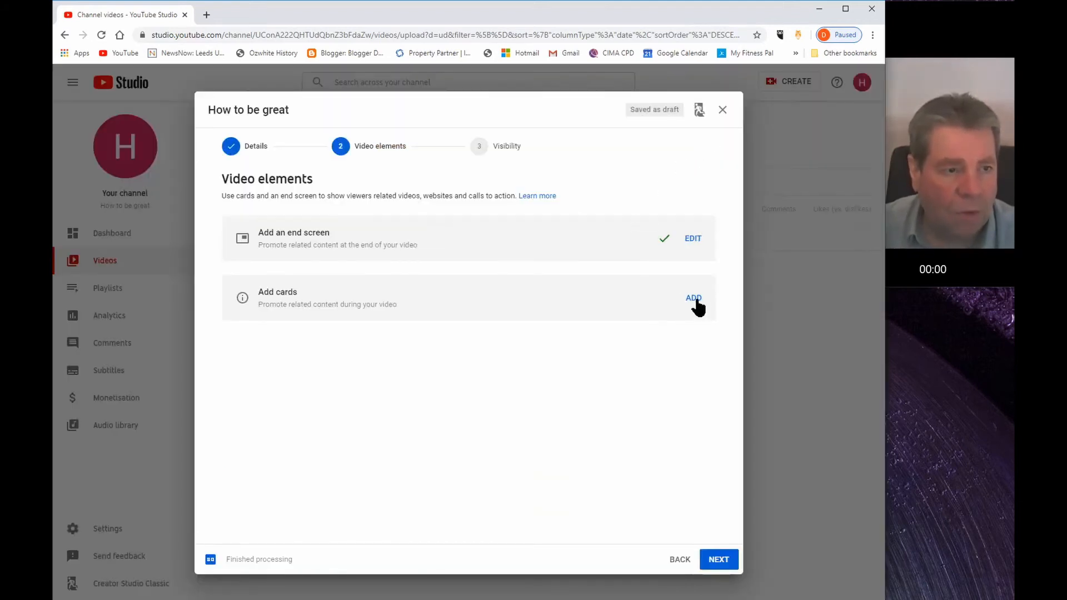
# - Add a channel card linking to Adele with message "Go to it guys" and teaser "Check out my latest video", and return to YouTube Studio
pyautogui.click(696, 300)
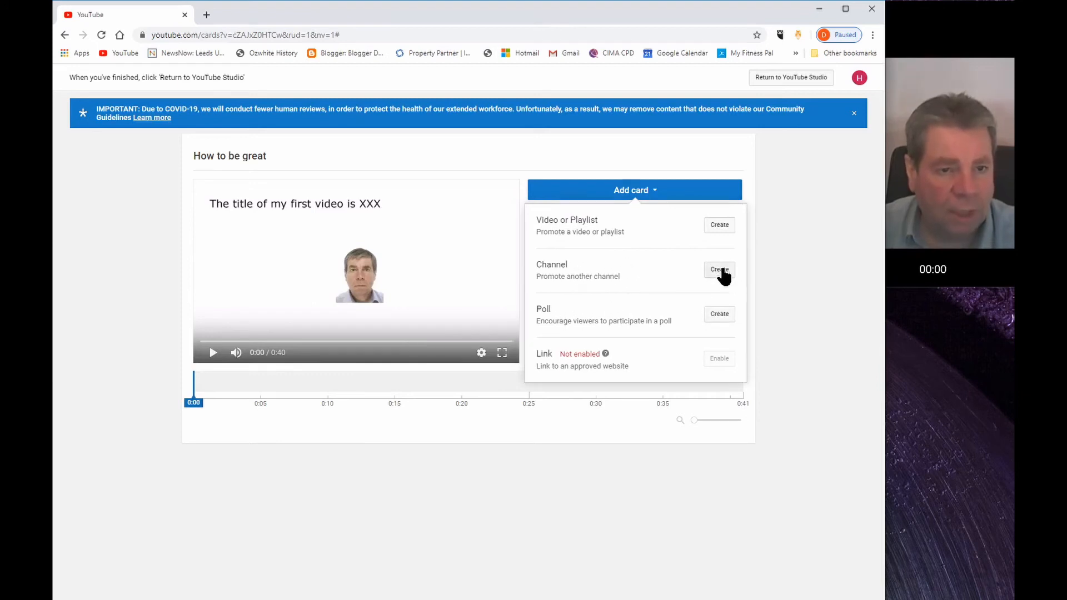
pyautogui.click(719, 270)
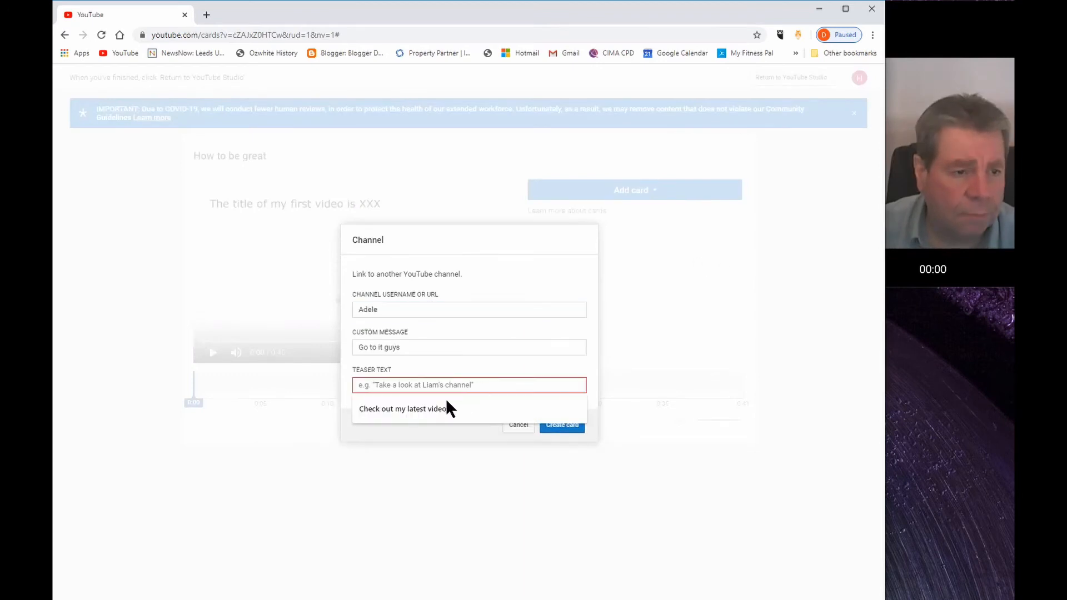
pyautogui.click(446, 398)
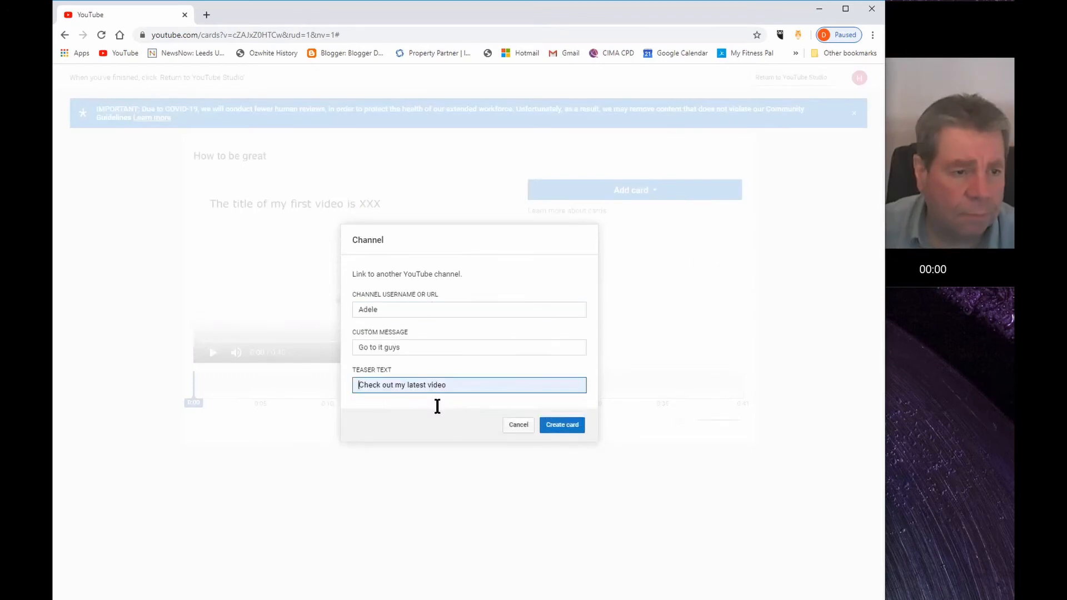
pyautogui.click(558, 426)
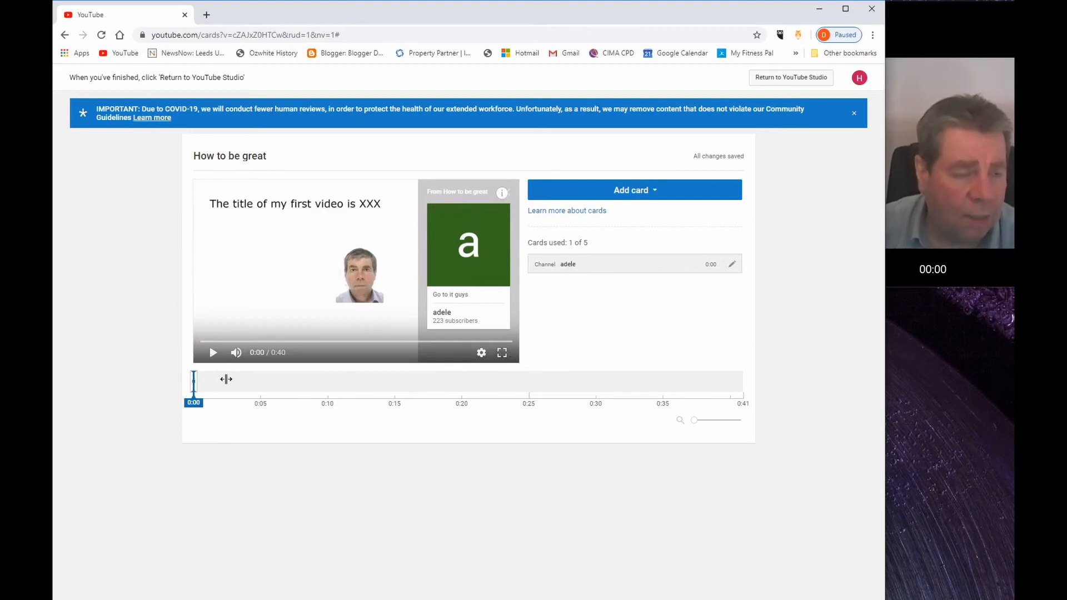
pyautogui.moveTo(226, 379); pyautogui.dragTo(311, 380)
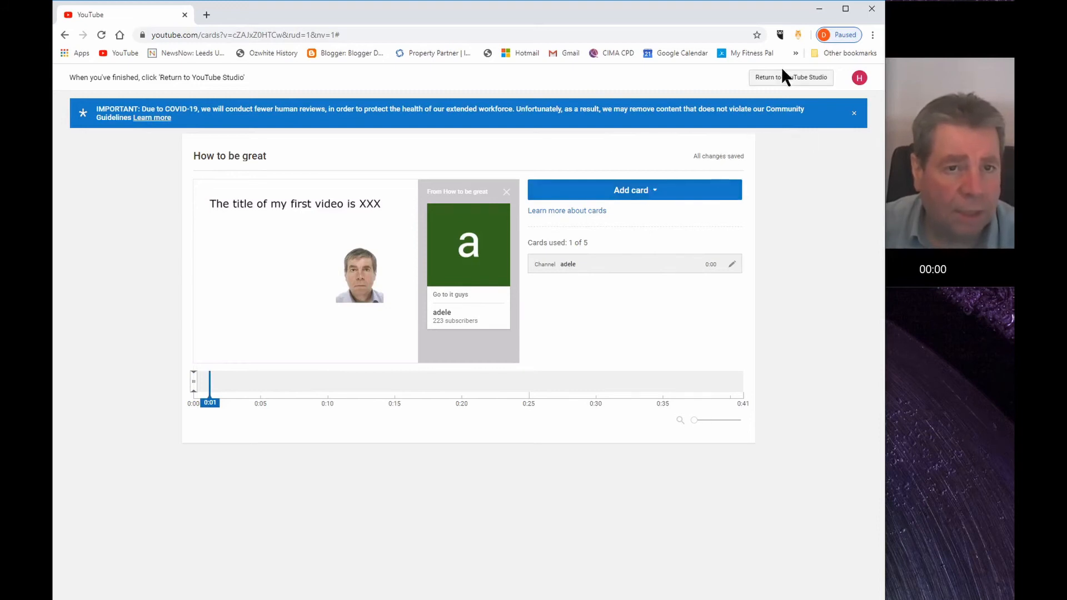
pyautogui.click(789, 81)
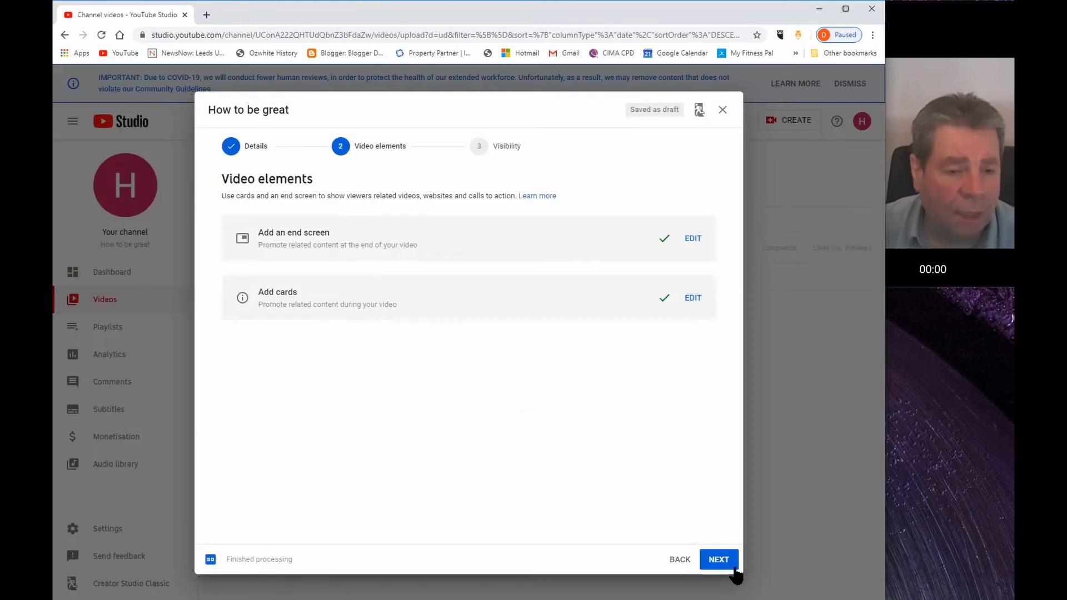
# - Set the video's visibility to Public, copy its link and publish it
pyautogui.click(717, 560)
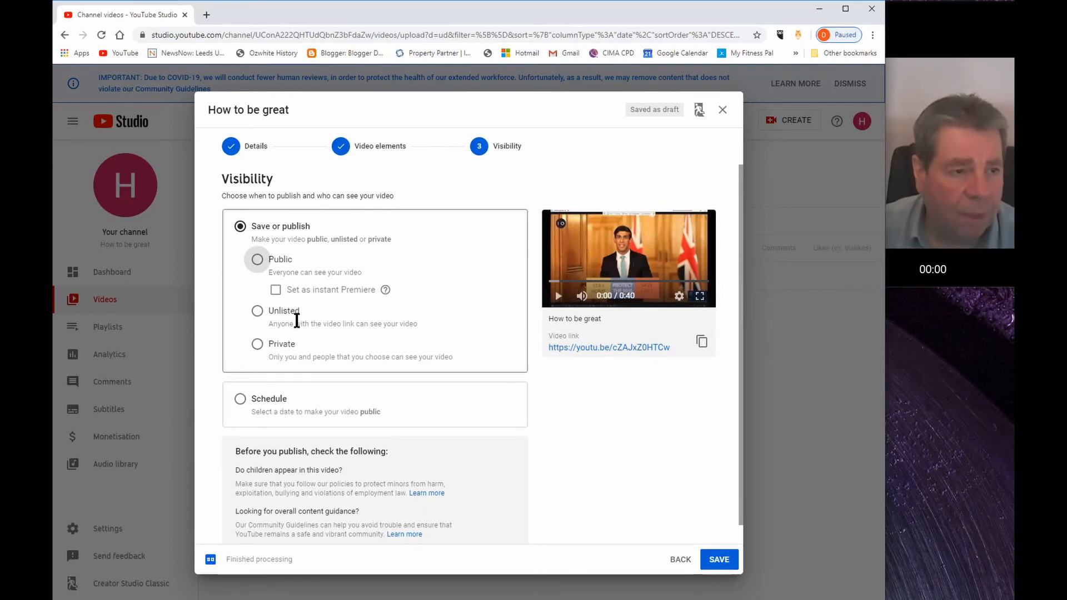
pyautogui.click(258, 259)
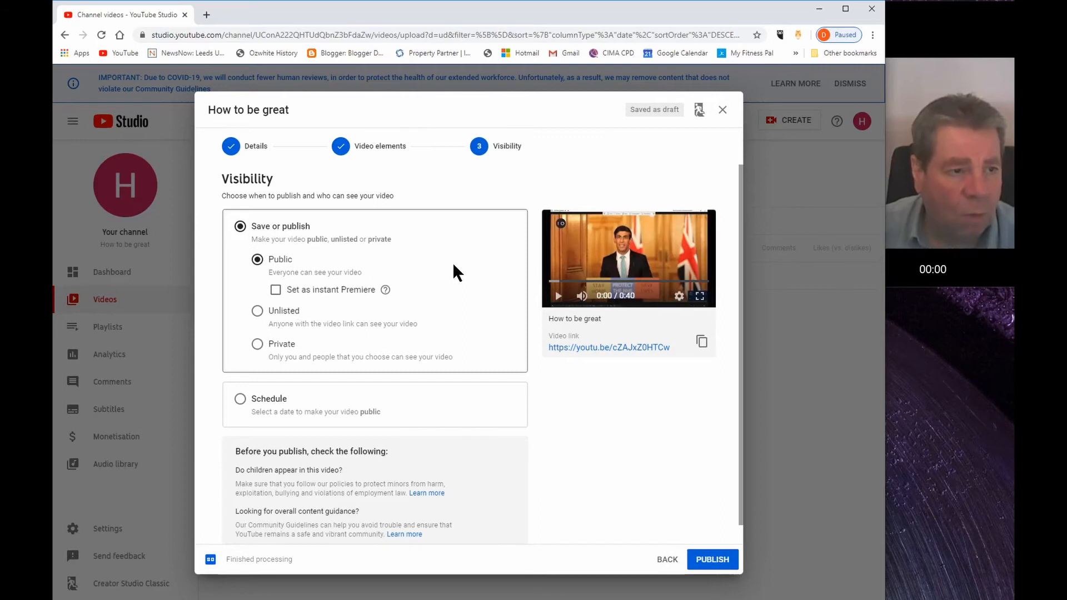
pyautogui.scroll(-1, 451, 265)
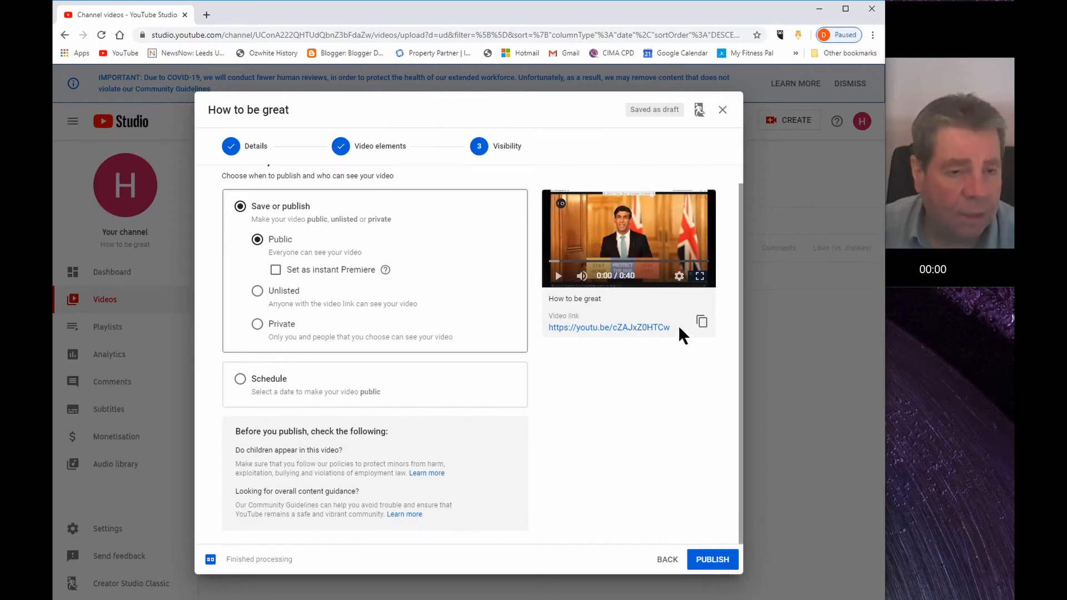
pyautogui.click(702, 324)
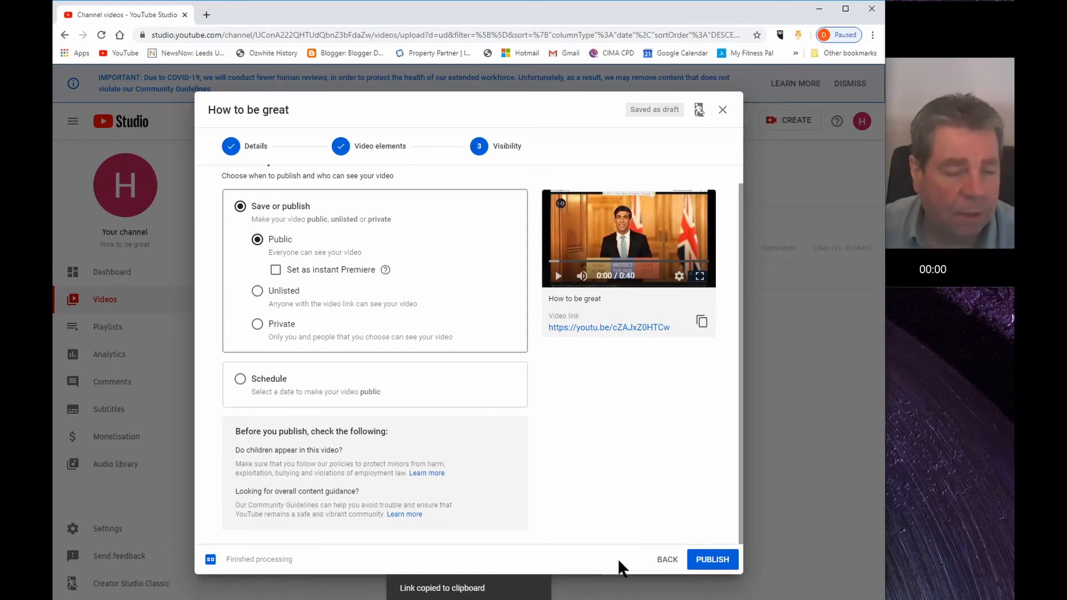
pyautogui.click(694, 562)
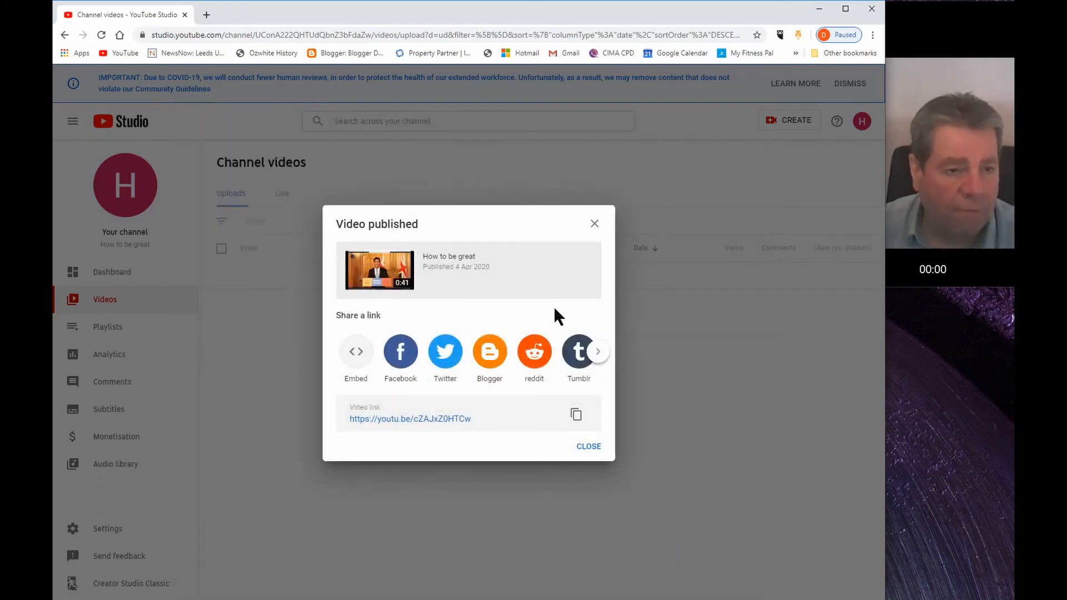
# - Share the published video to the Facebook News Feed, check the remaining sharing options and close the sharing dialog
pyautogui.click(401, 356)
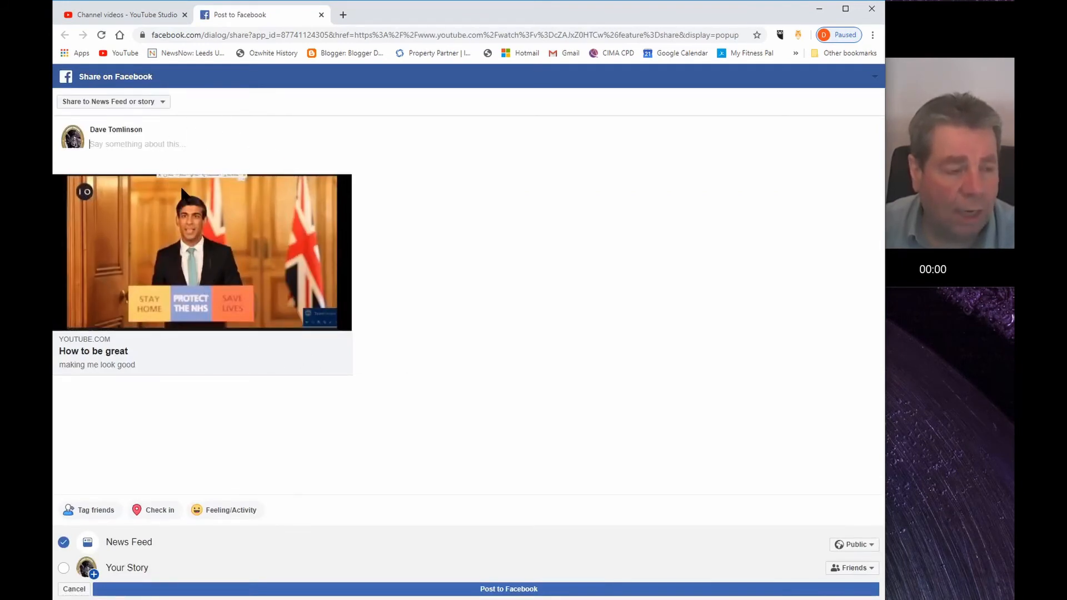
pyautogui.click(526, 591)
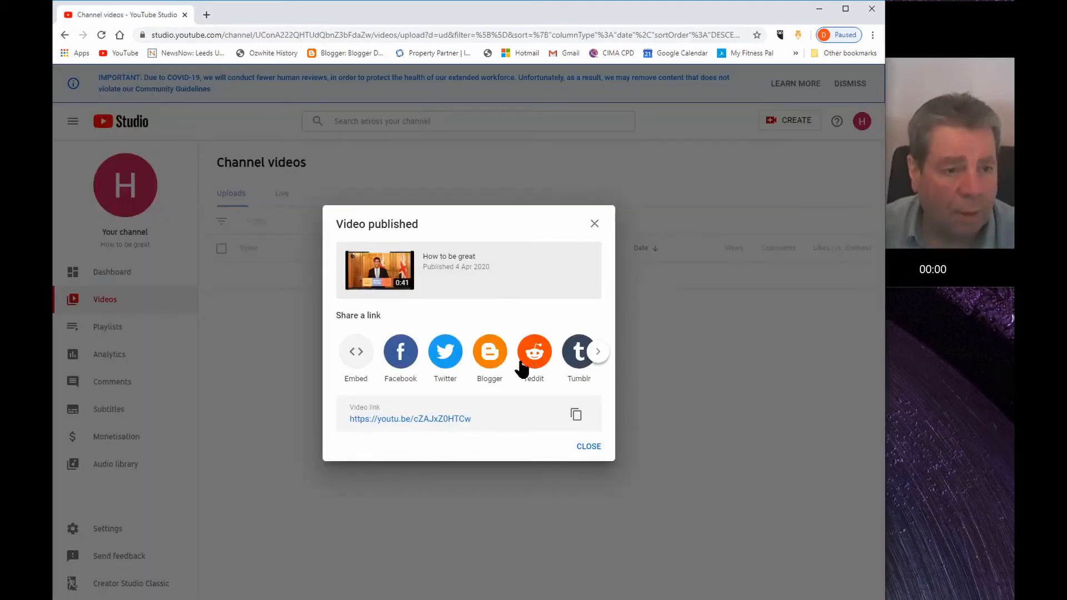
pyautogui.click(599, 353)
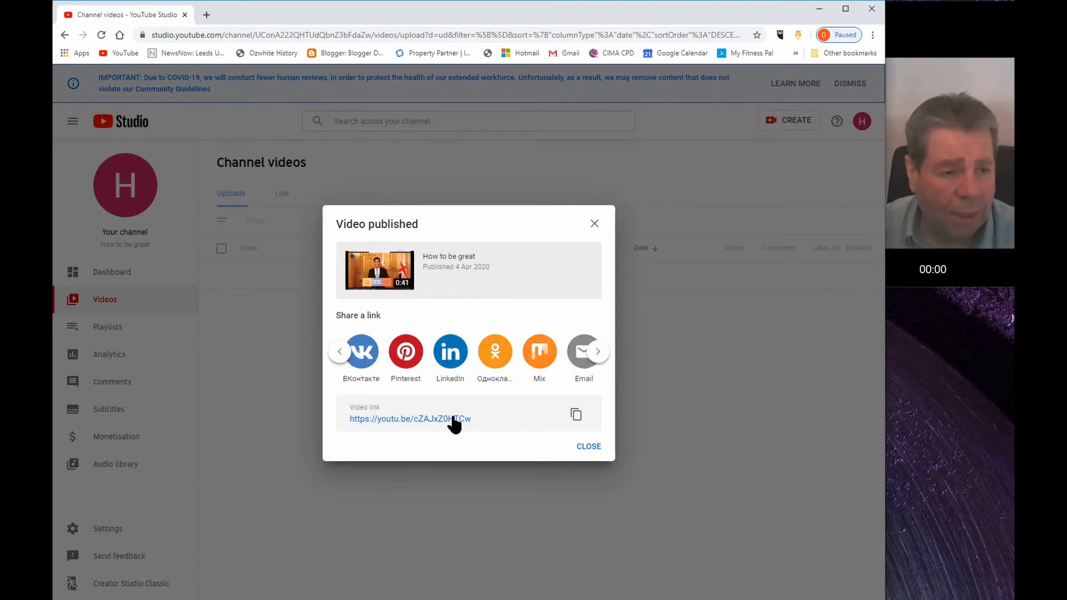
pyautogui.click(589, 448)
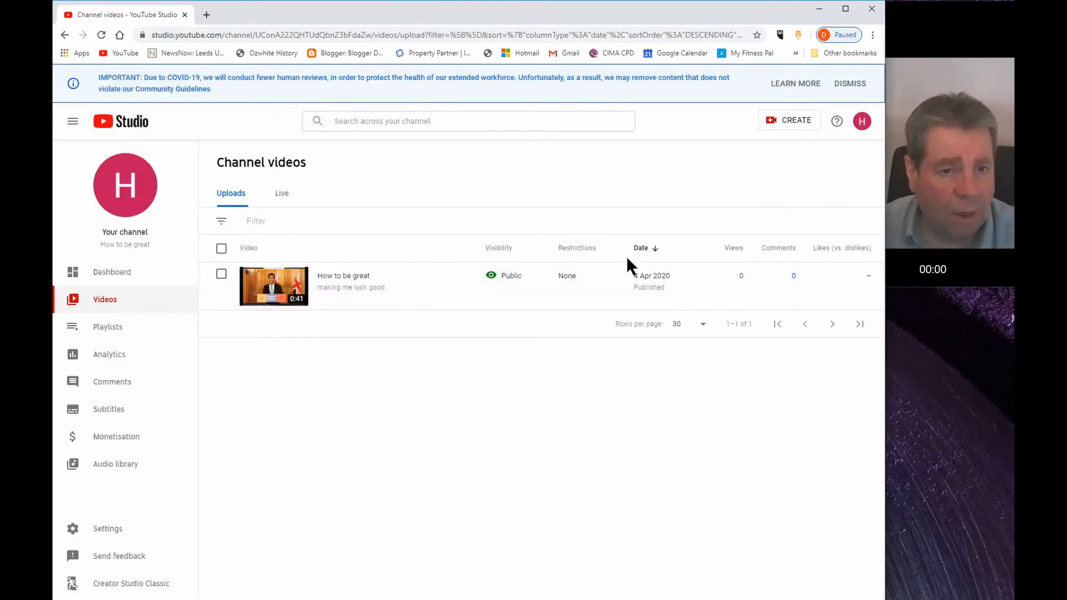
# - Review the published video's details, including thumbnail, audience and tags, and return to the channel's video list
pyautogui.click(681, 306)
pyautogui.moveTo(330, 290)
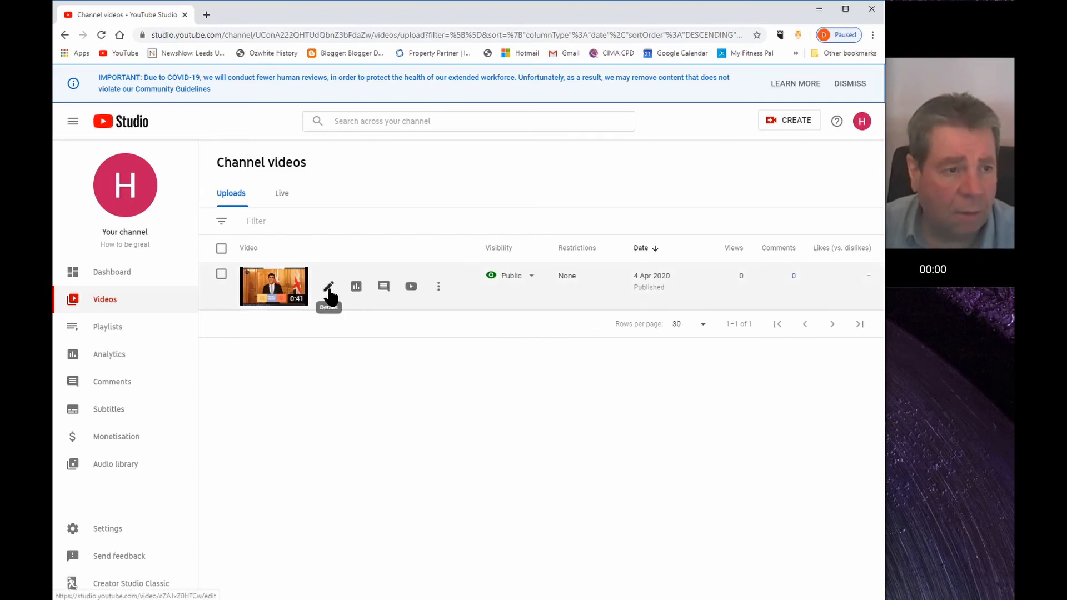
pyautogui.click(329, 289)
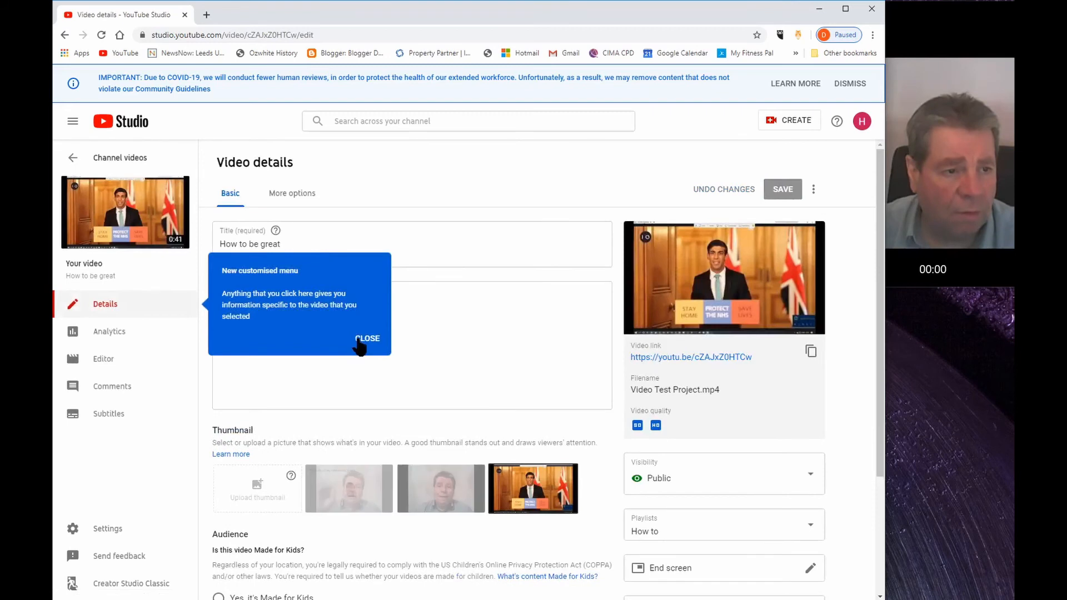
pyautogui.click(360, 339)
pyautogui.scroll(-3, 408, 369)
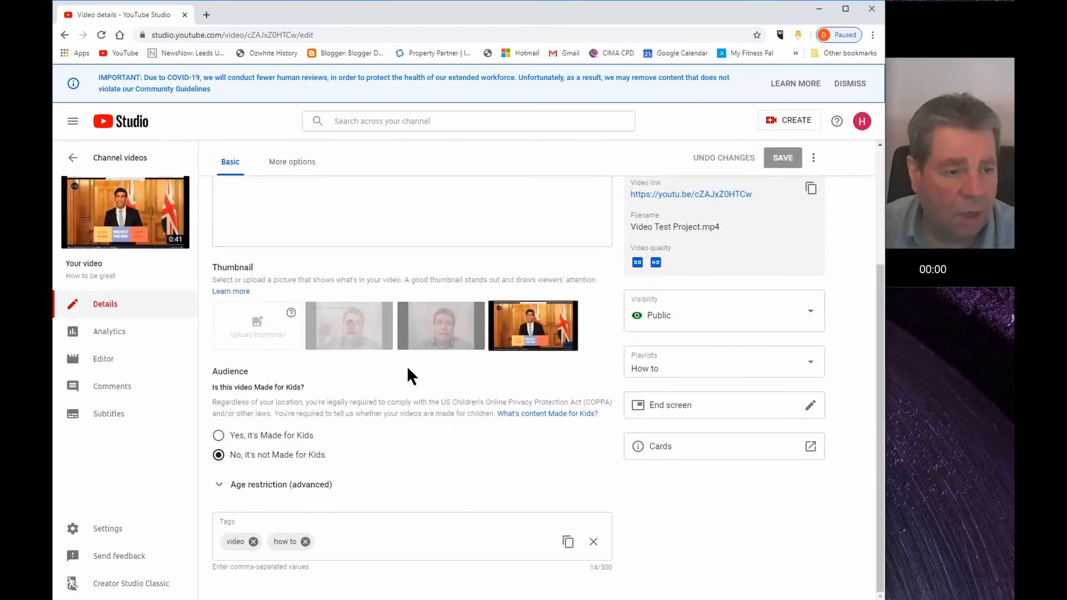
pyautogui.scroll(-1, 407, 365)
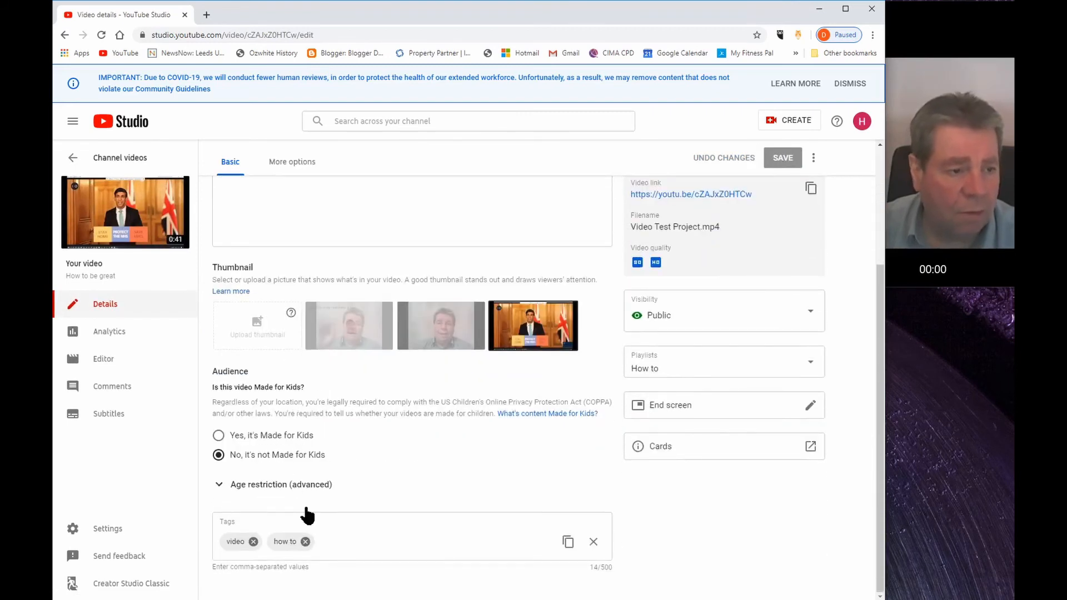
pyautogui.click(70, 158)
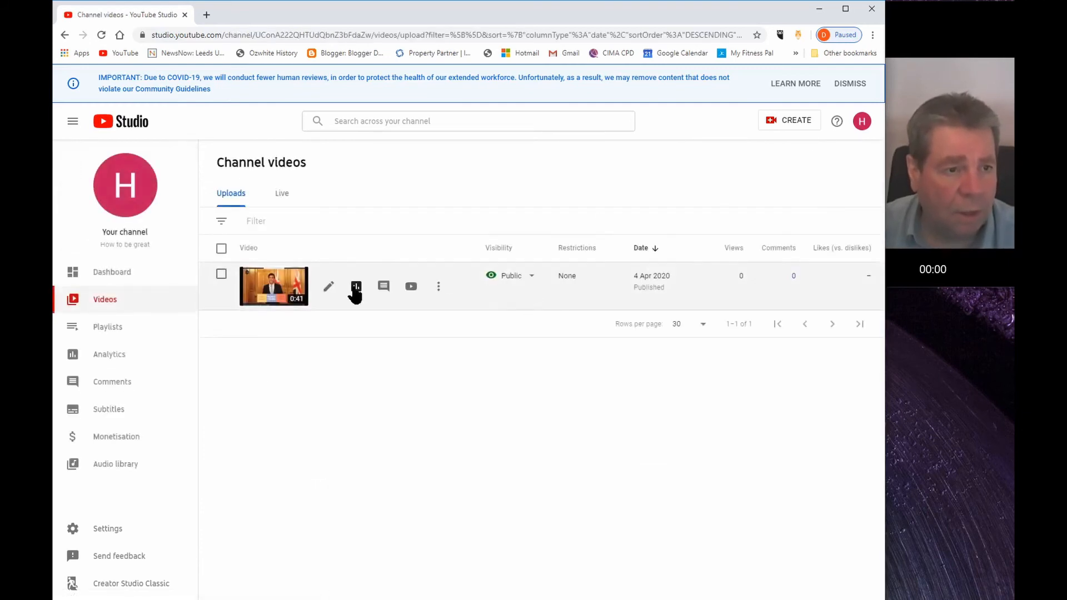
# - Examine the published video's analytics overview and look through the channel's dashboard and content sections
pyautogui.click(356, 287)
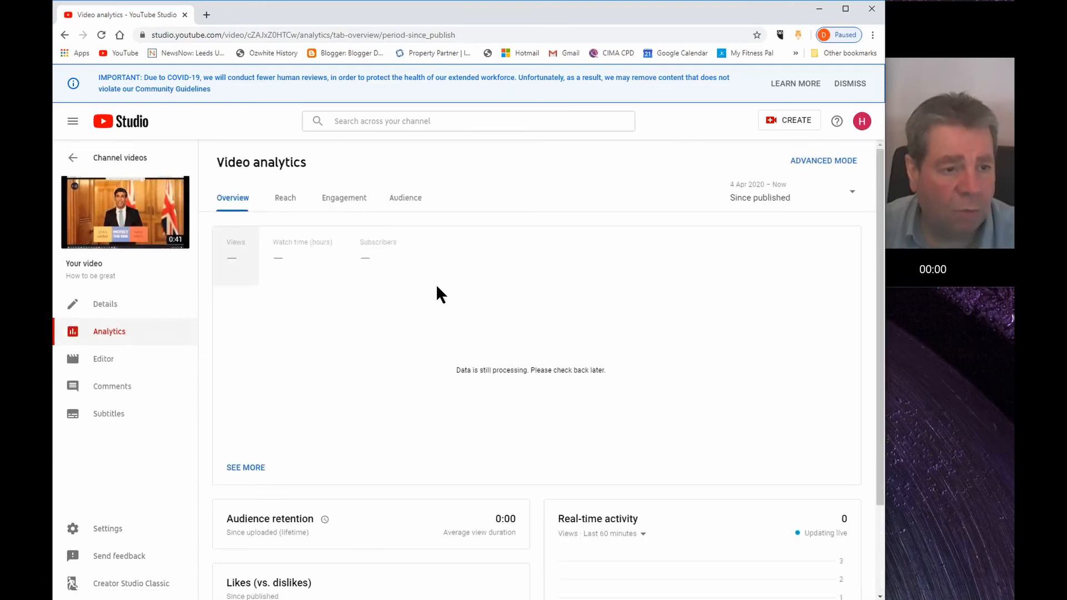
pyautogui.scroll(-2, 437, 288)
pyautogui.scroll(2, 437, 288)
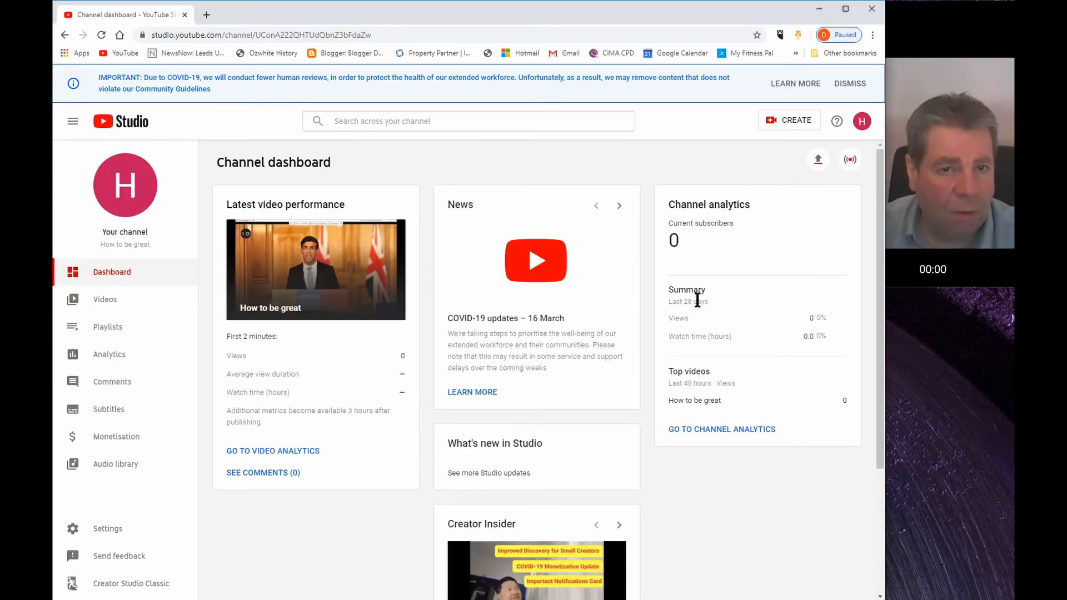
pyautogui.click(98, 304)
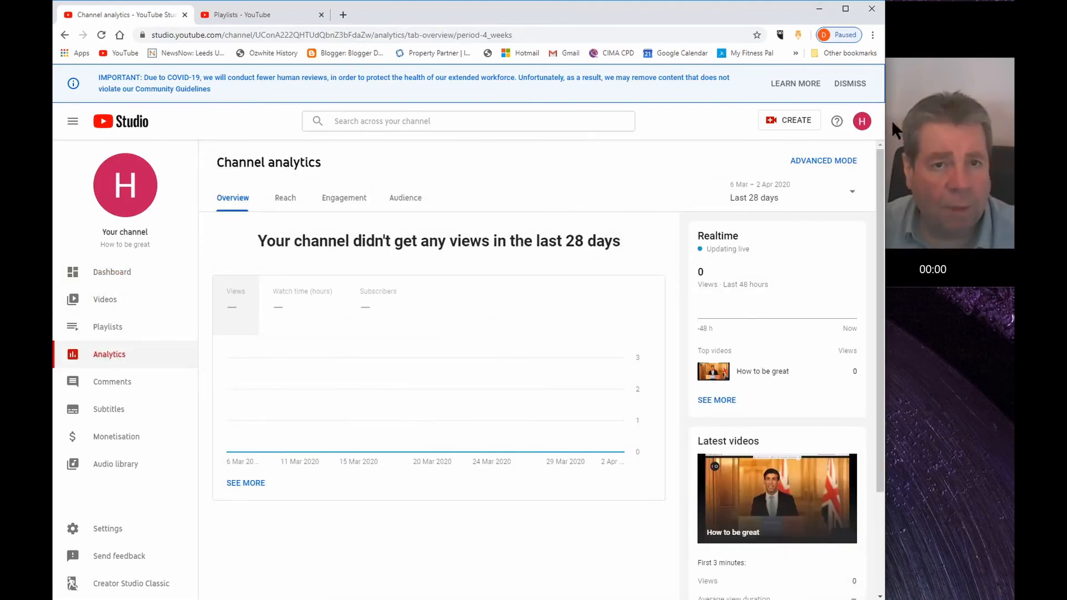
# - Sign out of the "How to be great" account and open the "Leeds, Money, and Misery Me" channel from its own account
pyautogui.click(862, 122)
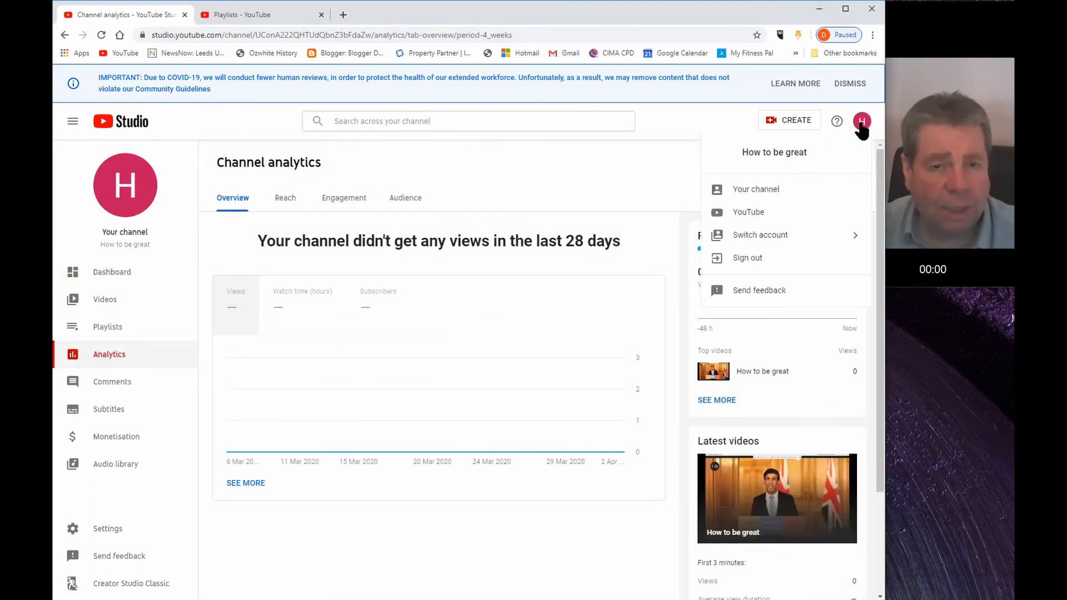
pyautogui.click(778, 257)
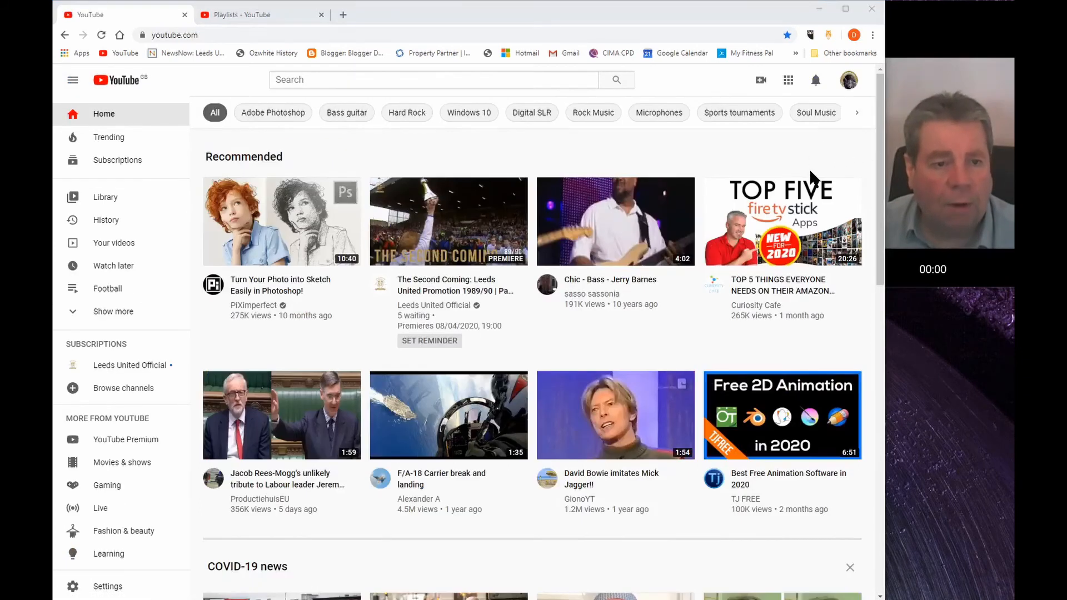
pyautogui.click(849, 83)
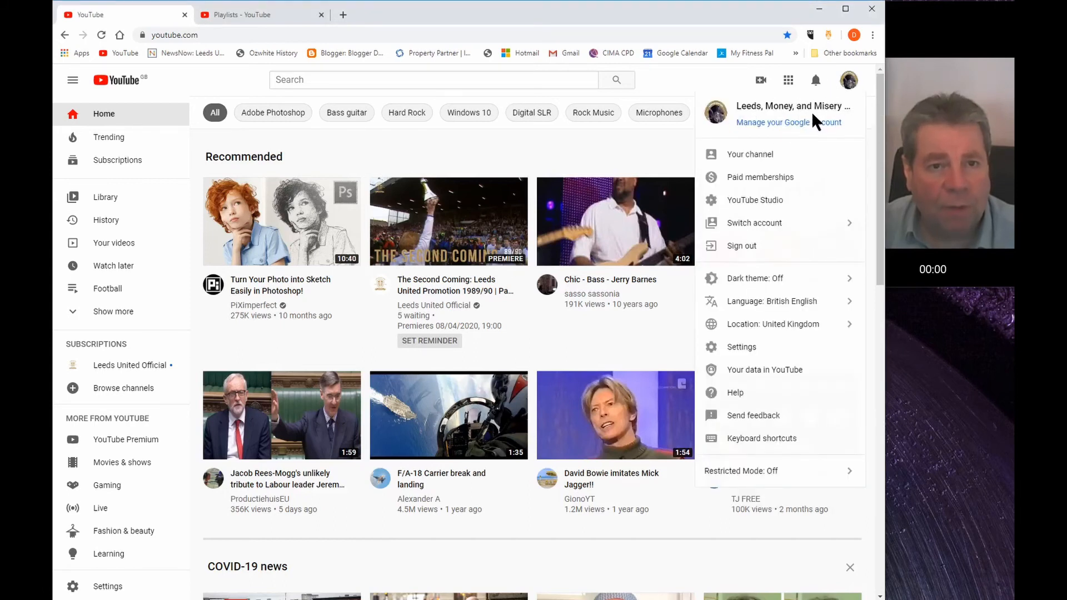
pyautogui.click(742, 158)
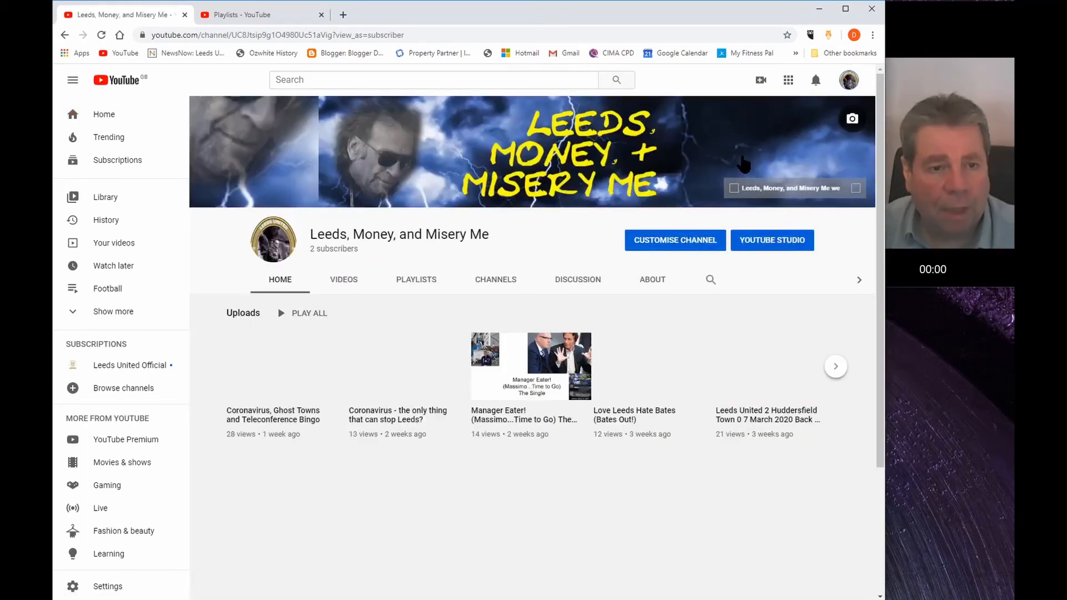
# - Look through the channel's videos and playlists and play "Coronavirus, Ghost Towns and Teleconference Bingo" from its uploads
pyautogui.click(340, 284)
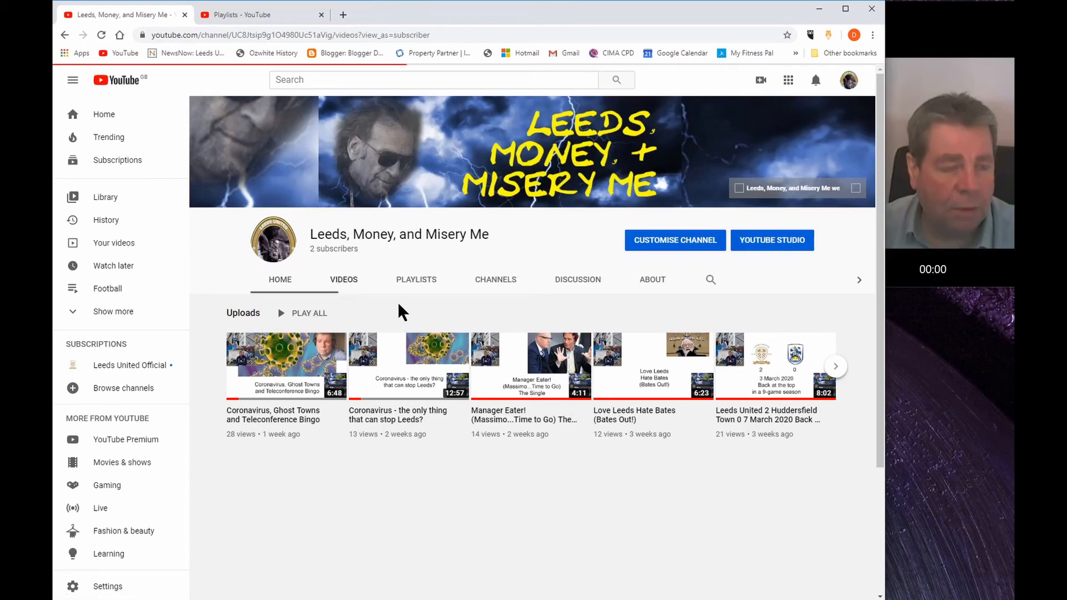
pyautogui.click(284, 284)
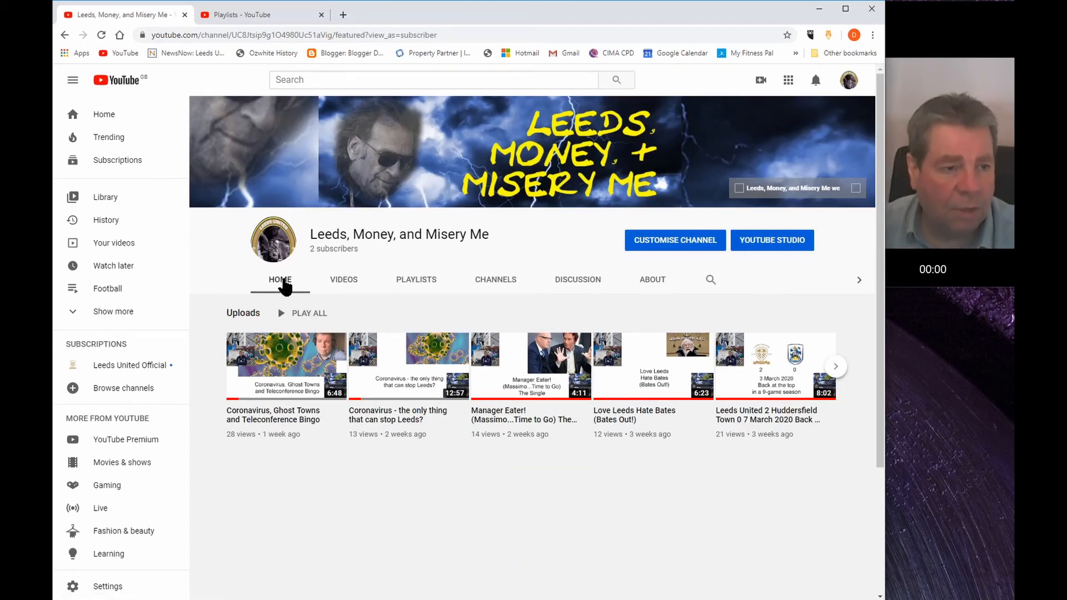
pyautogui.click(405, 282)
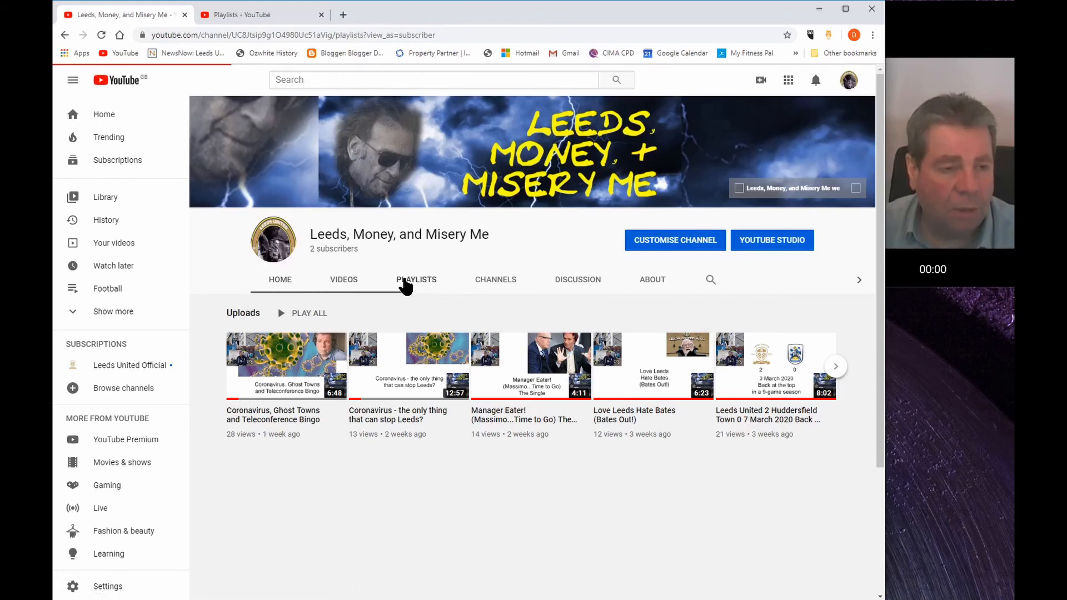
pyautogui.click(281, 285)
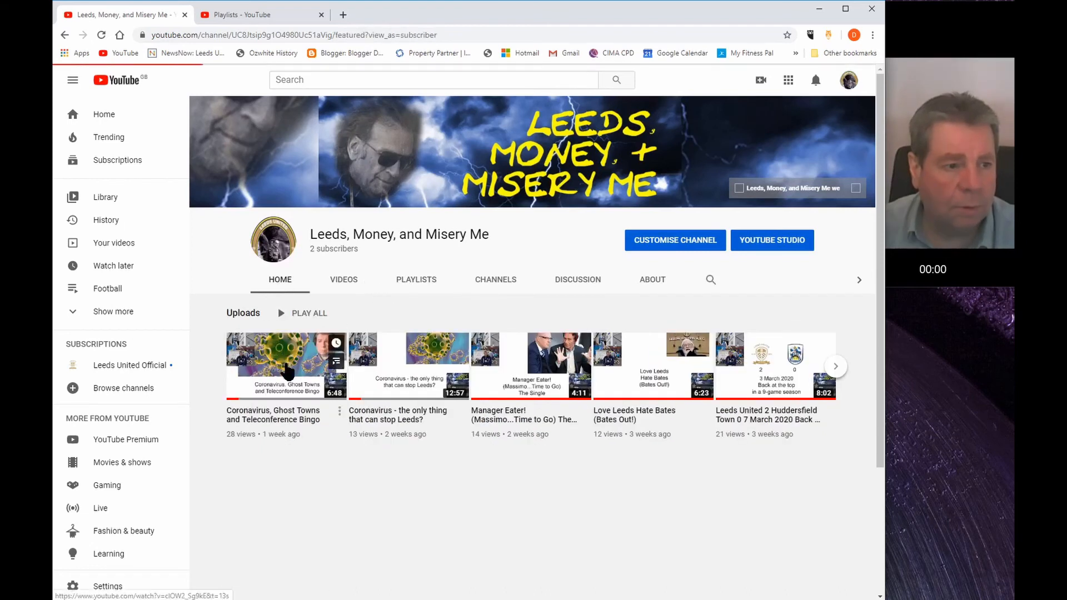
pyautogui.click(284, 371)
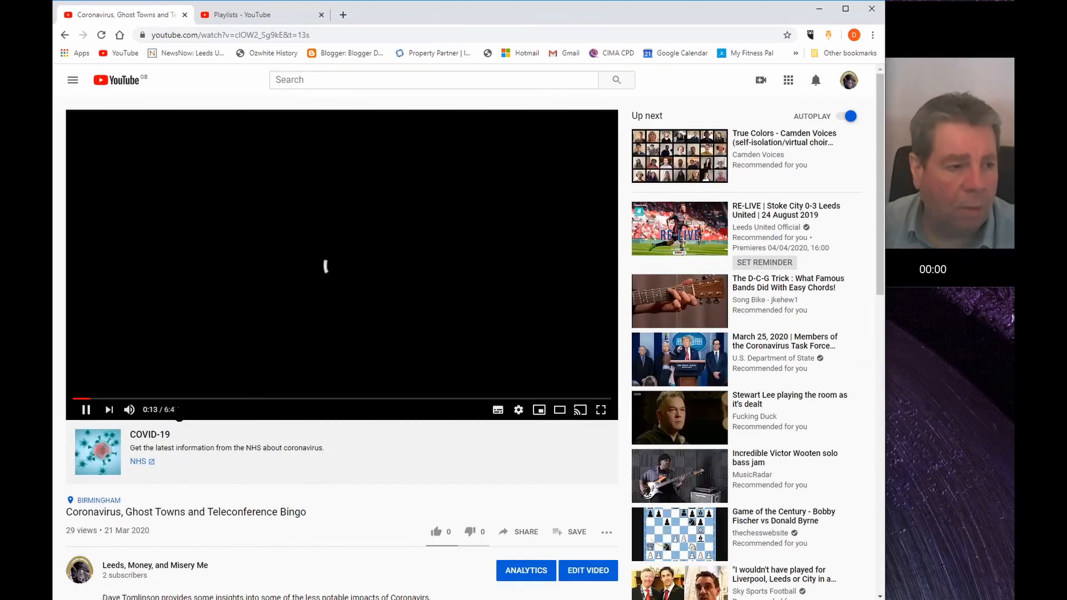
# - Pause the video and examine its analytics since publication, including the views graph, audience retention, real-time activity and audience report
pyautogui.click(86, 410)
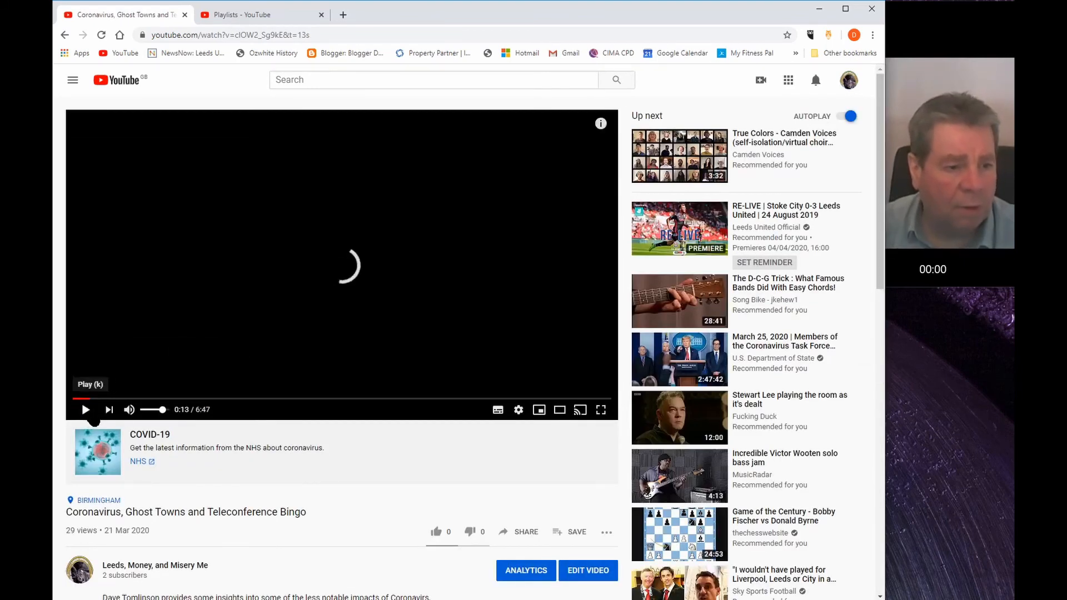
pyautogui.click(520, 573)
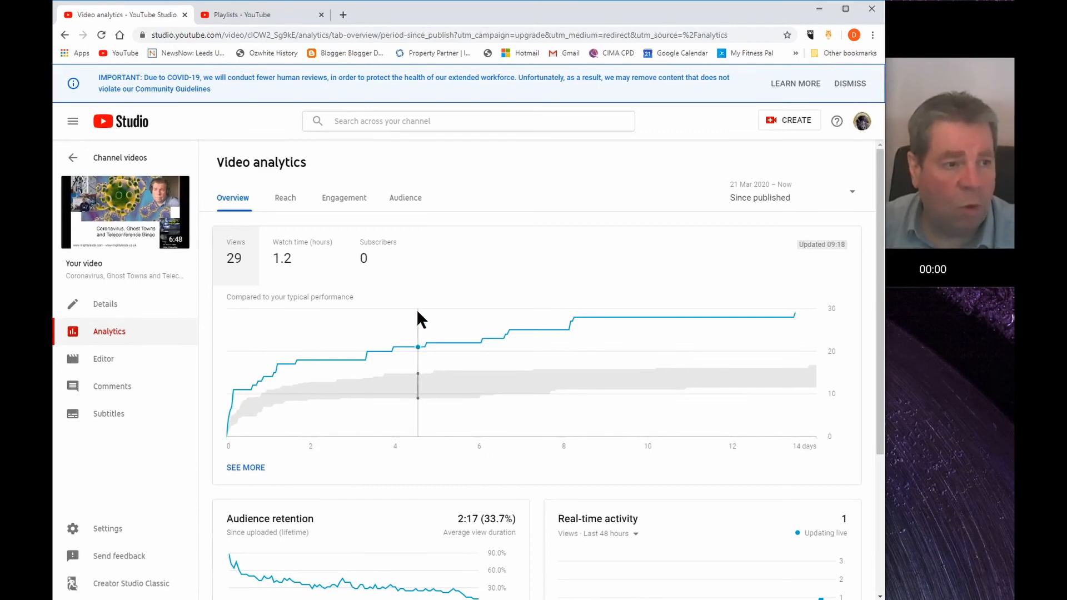
pyautogui.moveTo(570, 328)
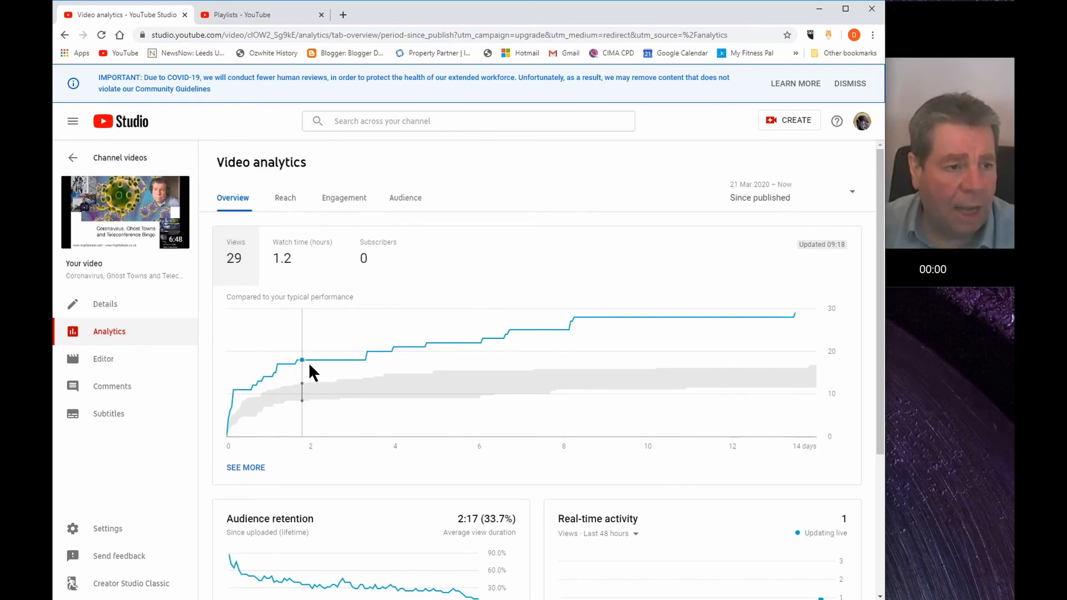
pyautogui.moveTo(804, 329)
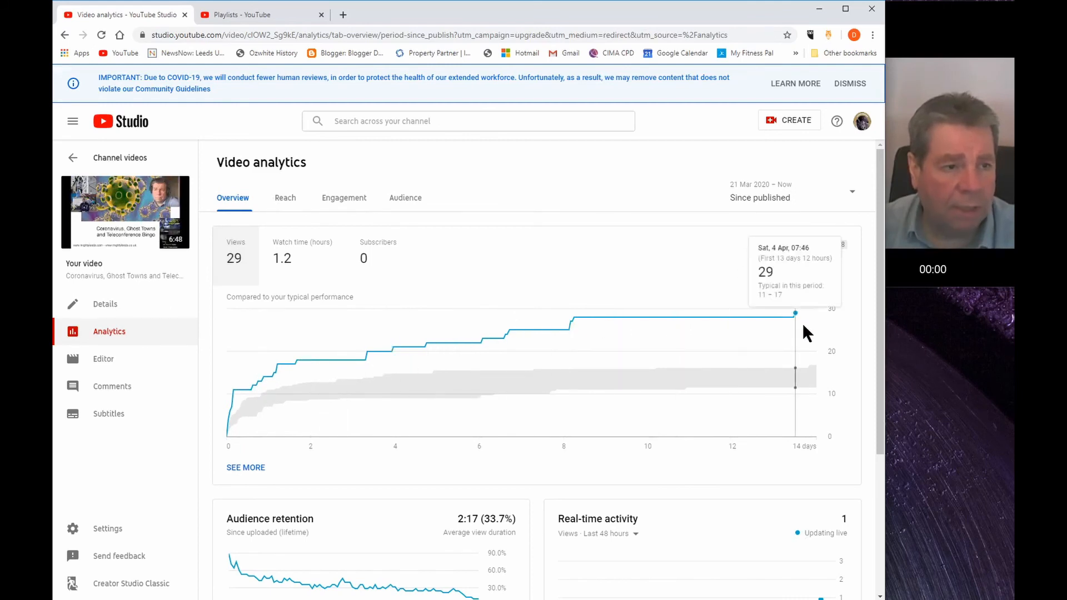
pyautogui.scroll(-4, 722, 361)
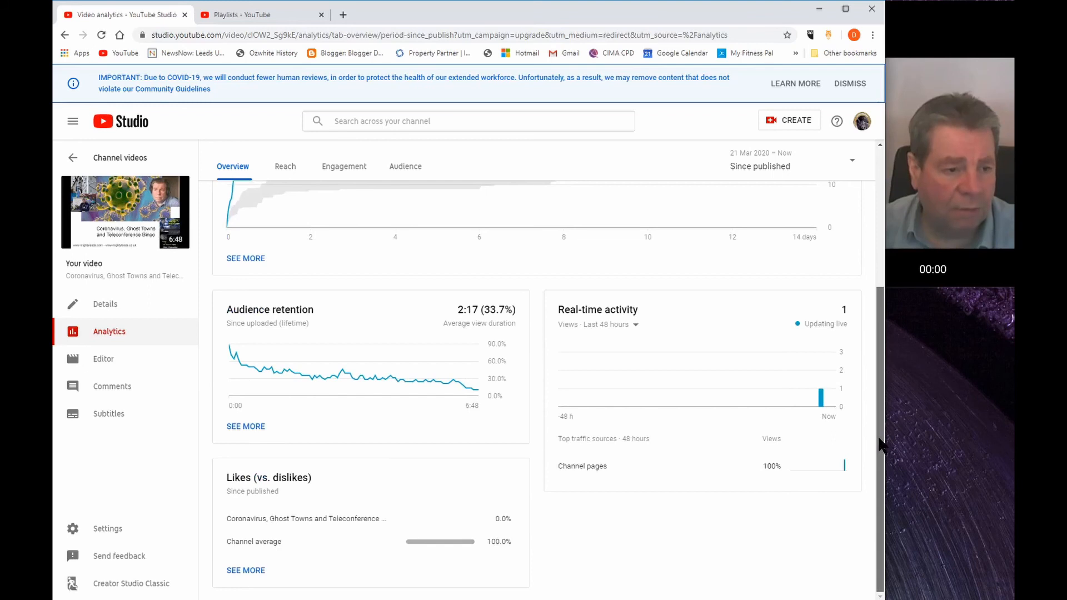
pyautogui.moveTo(878, 425); pyautogui.dragTo(876, 220)
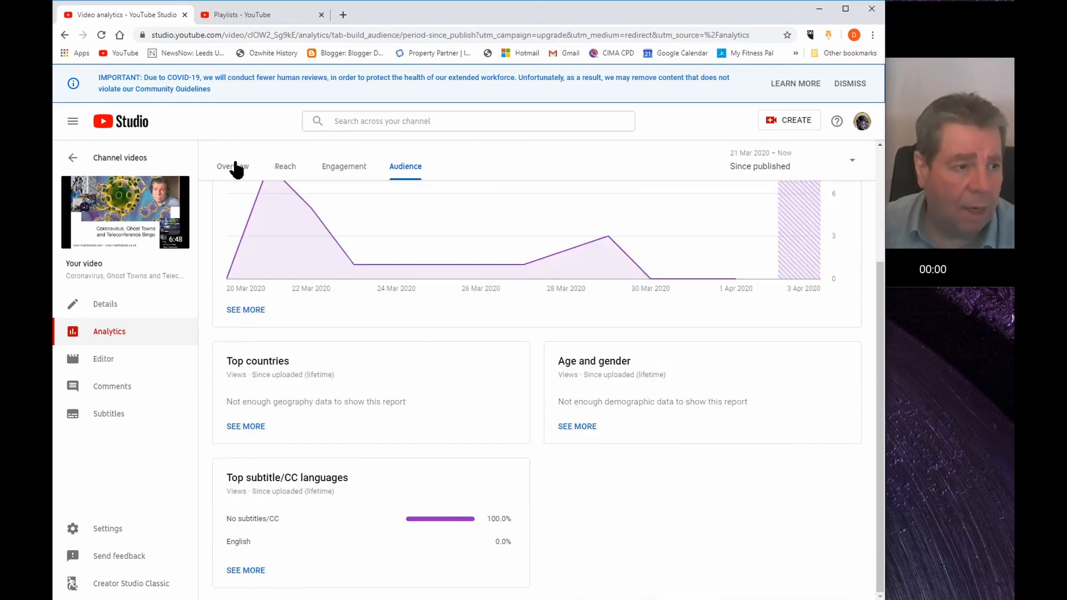
# - Return to the channel's video list and review the latest video performance and analytics summary on the channel dashboard
pyautogui.click(73, 159)
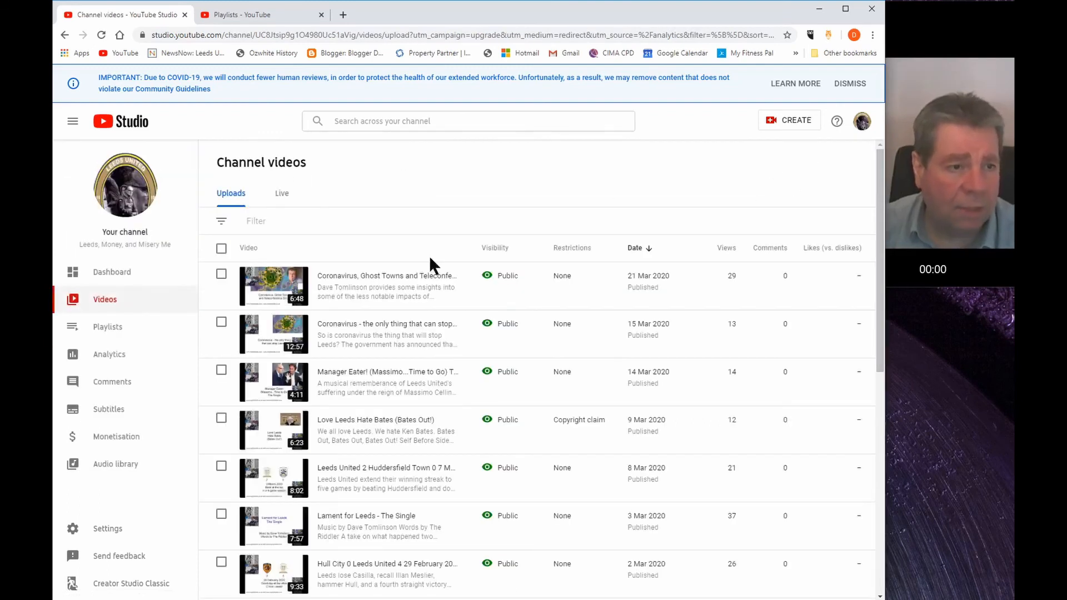
pyautogui.moveTo(336, 300)
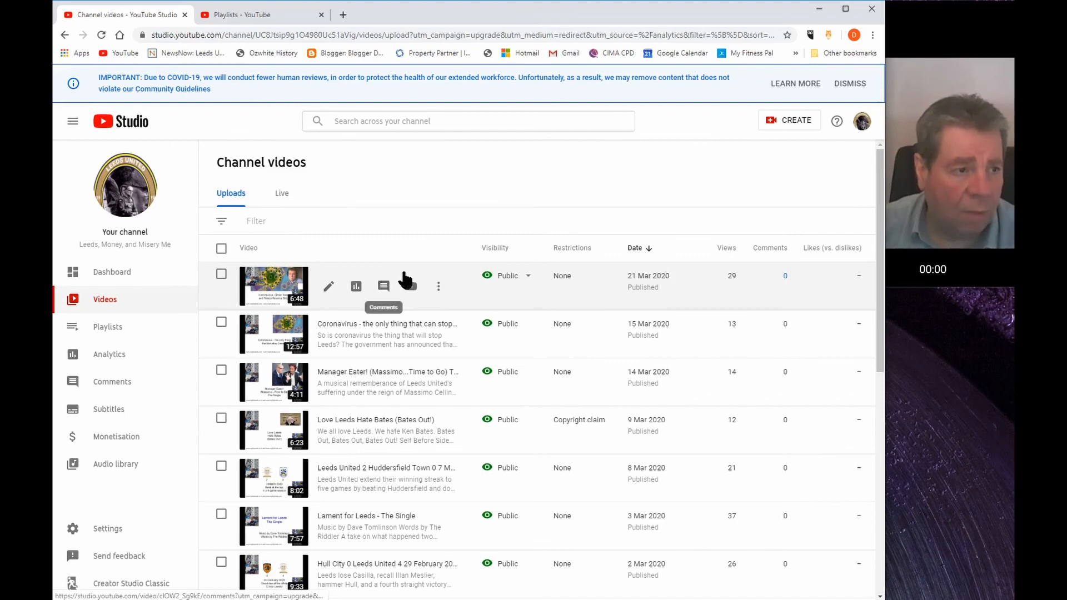
pyautogui.click(113, 275)
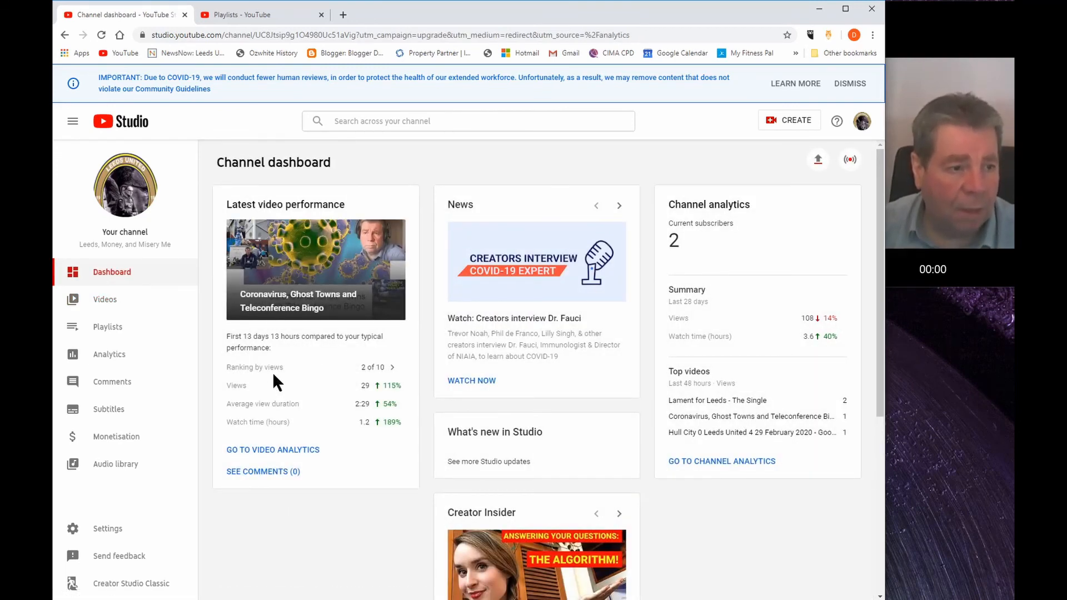
pyautogui.moveTo(371, 368)
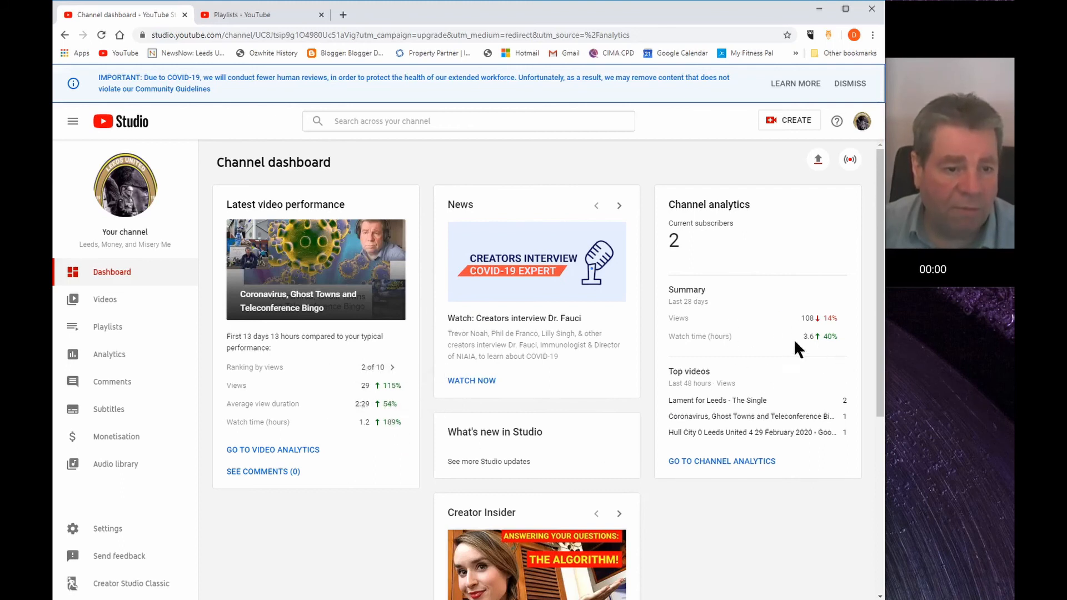
# - Set the channel analytics period to Lifetime and examine the overview, reach, engagement and audience reports
pyautogui.click(119, 364)
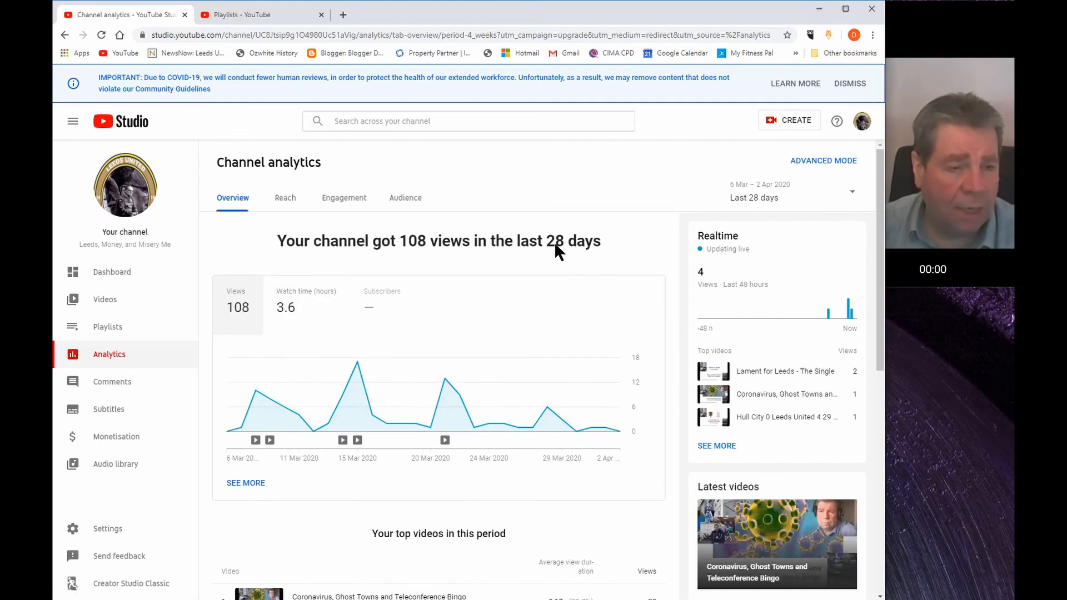
pyautogui.click(851, 199)
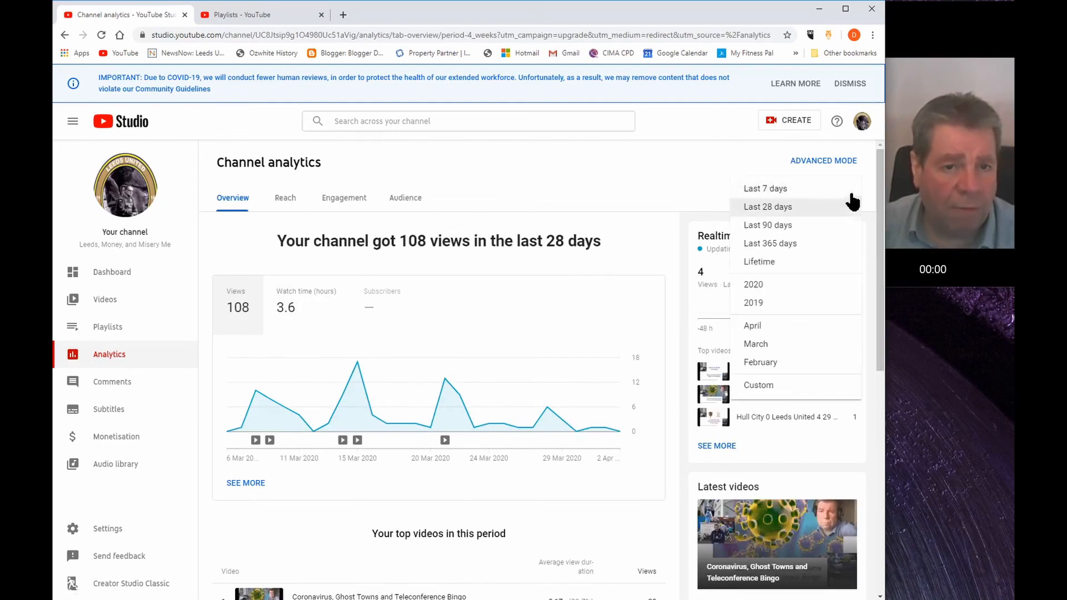
pyautogui.click(762, 263)
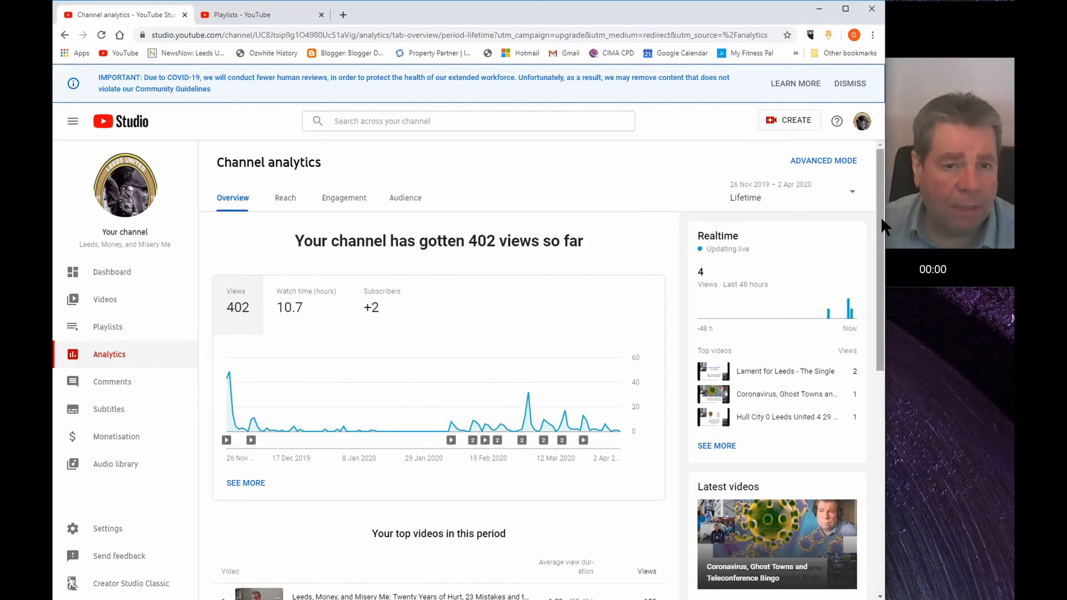
pyautogui.moveTo(882, 217); pyautogui.dragTo(859, 194)
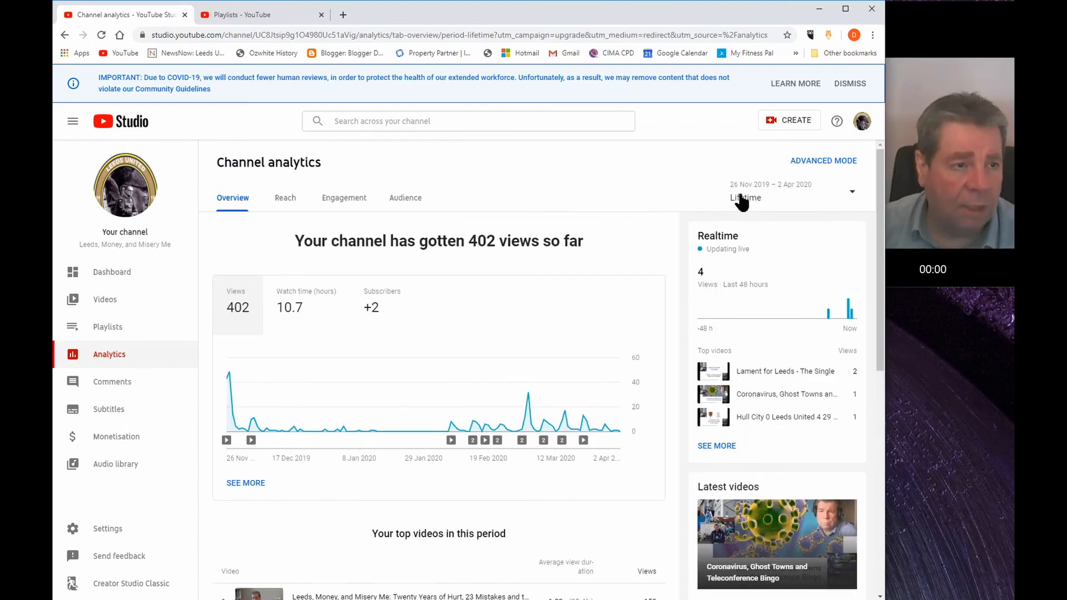
pyautogui.click(288, 201)
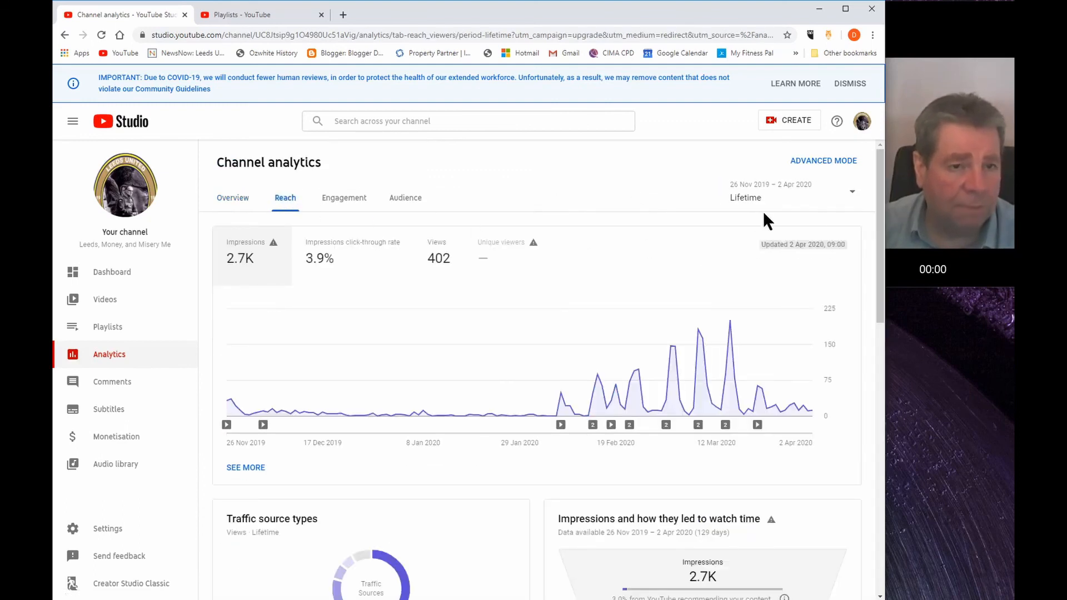
pyautogui.moveTo(880, 222); pyautogui.dragTo(879, 192)
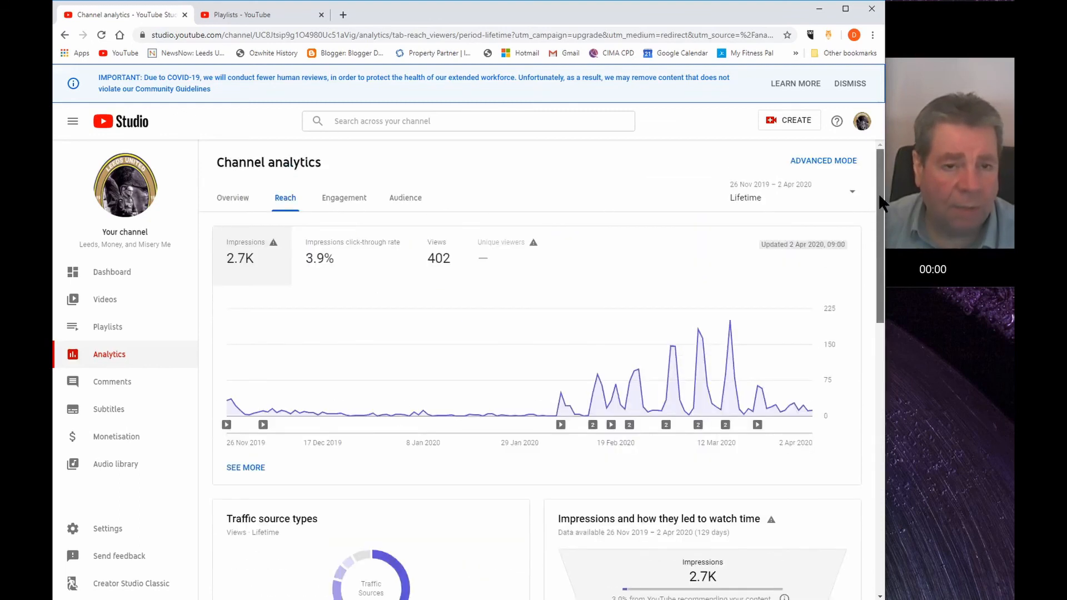
pyautogui.click(340, 201)
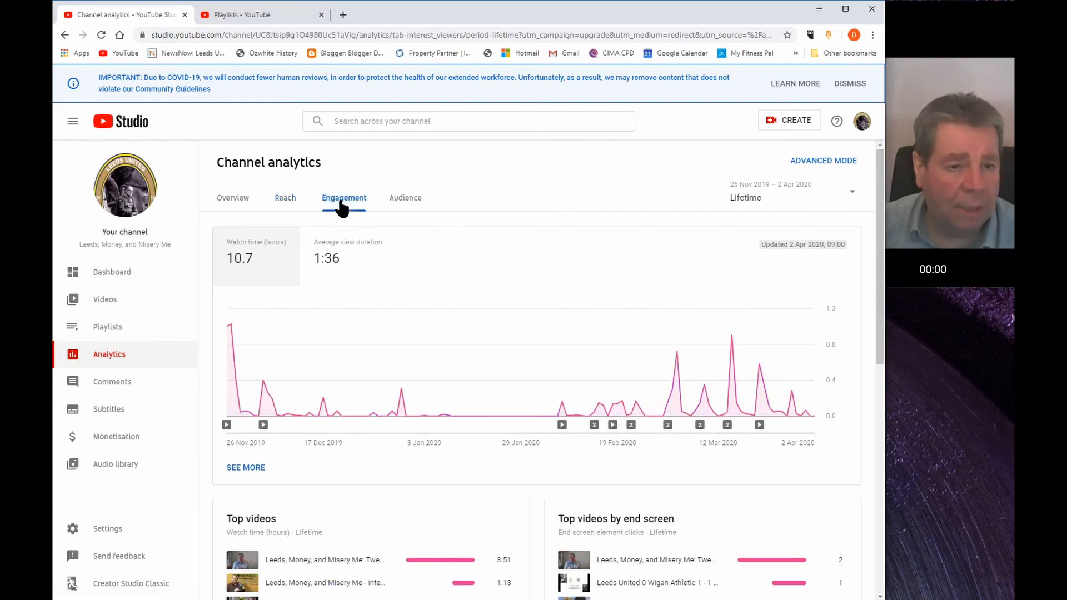
pyautogui.click(404, 203)
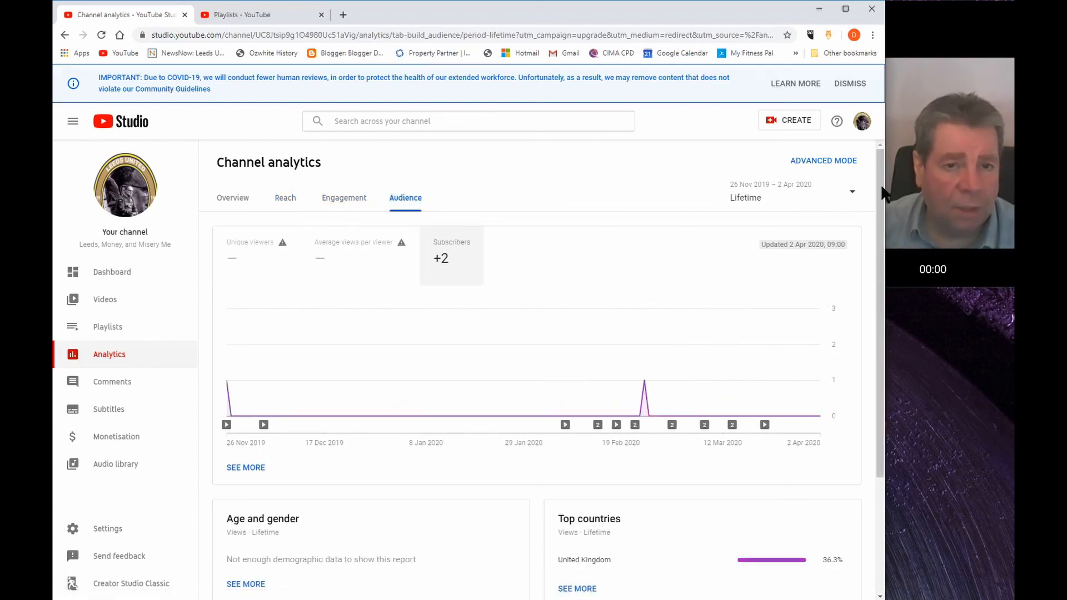
# - Set the channel analytics period to Last 7 days and compare the audience, overview and reach reports
pyautogui.click(854, 197)
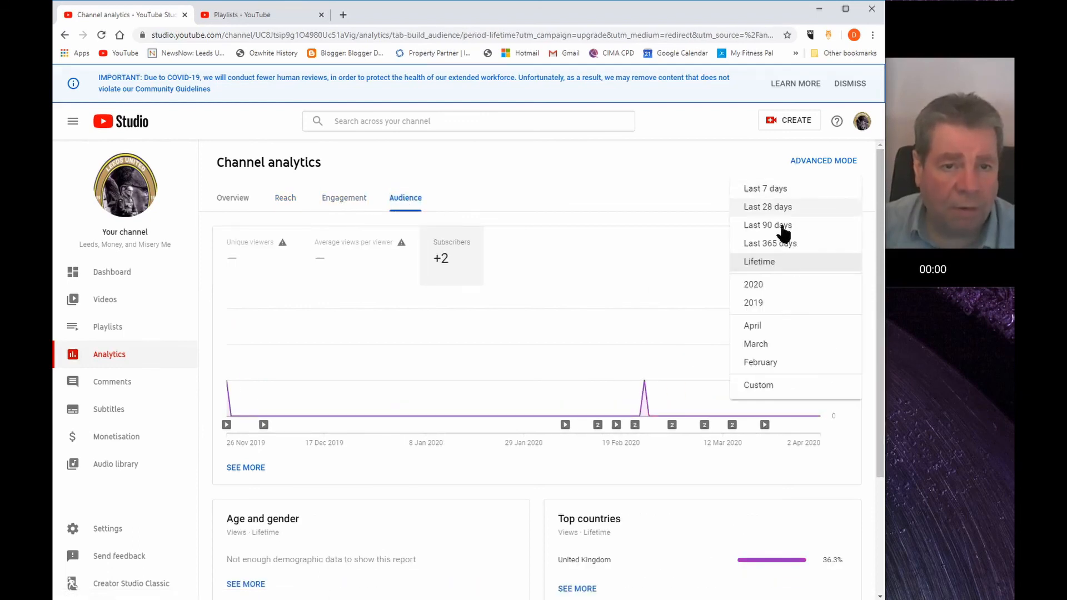
pyautogui.click(767, 189)
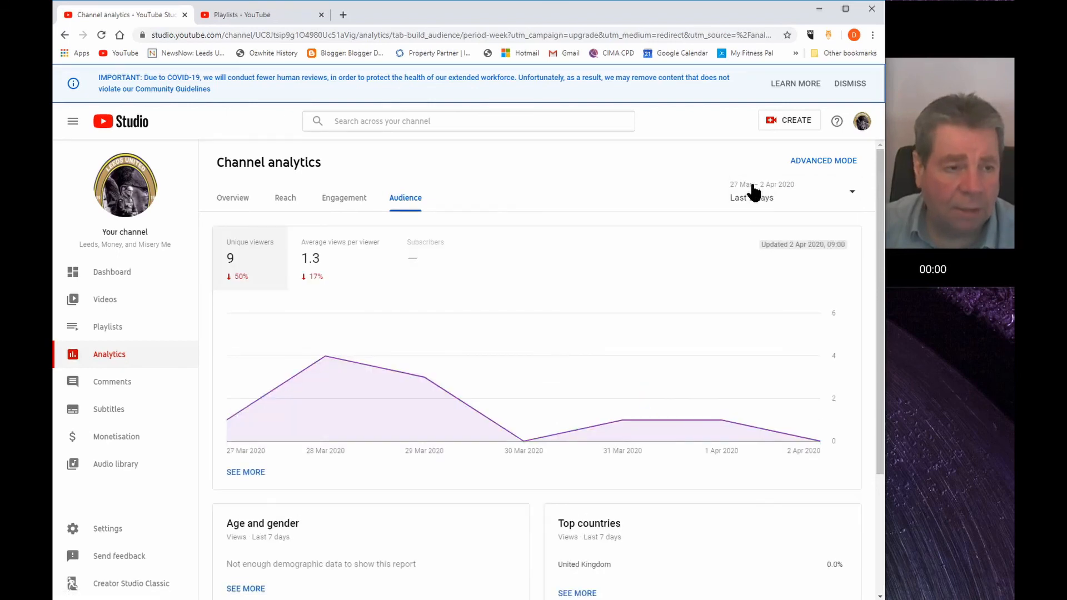
pyautogui.click(234, 201)
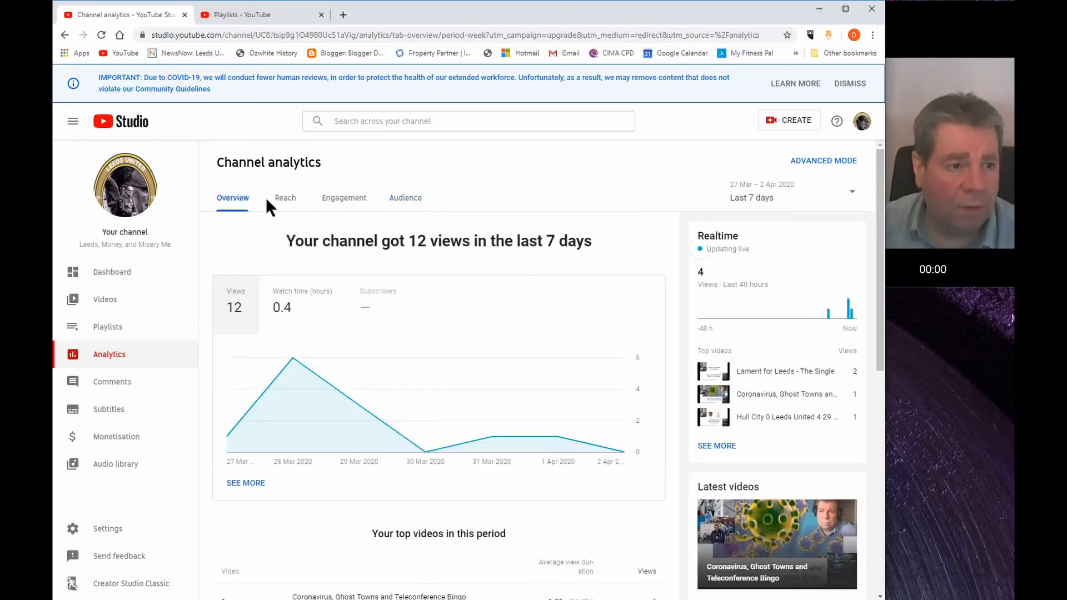
pyautogui.click(287, 202)
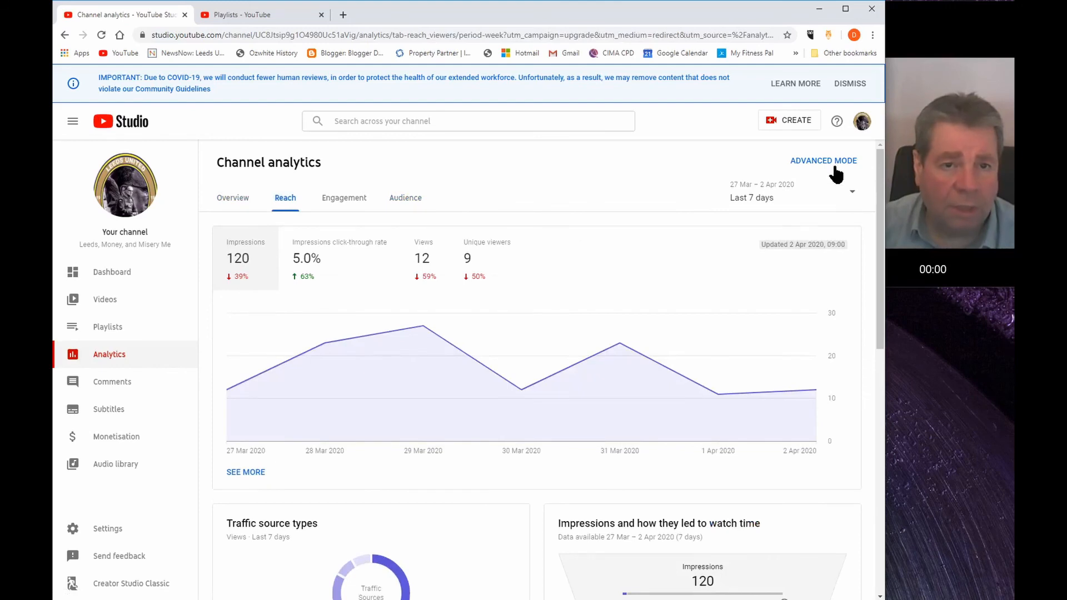
# - Examine the per-video figures in the advanced channel analytics, close them and return to the channel dashboard
pyautogui.click(834, 163)
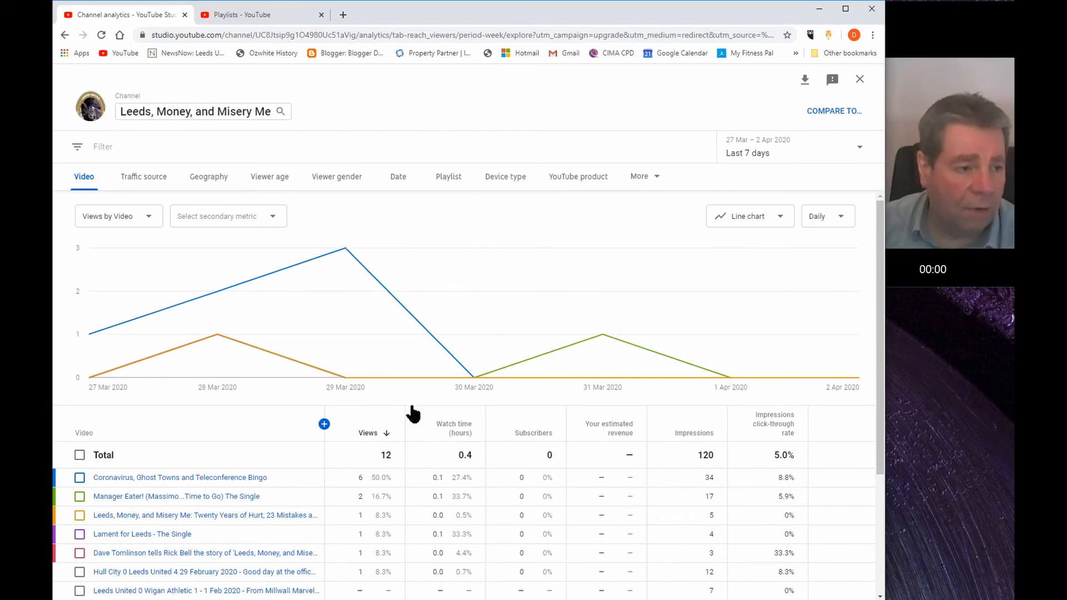
pyautogui.click(860, 79)
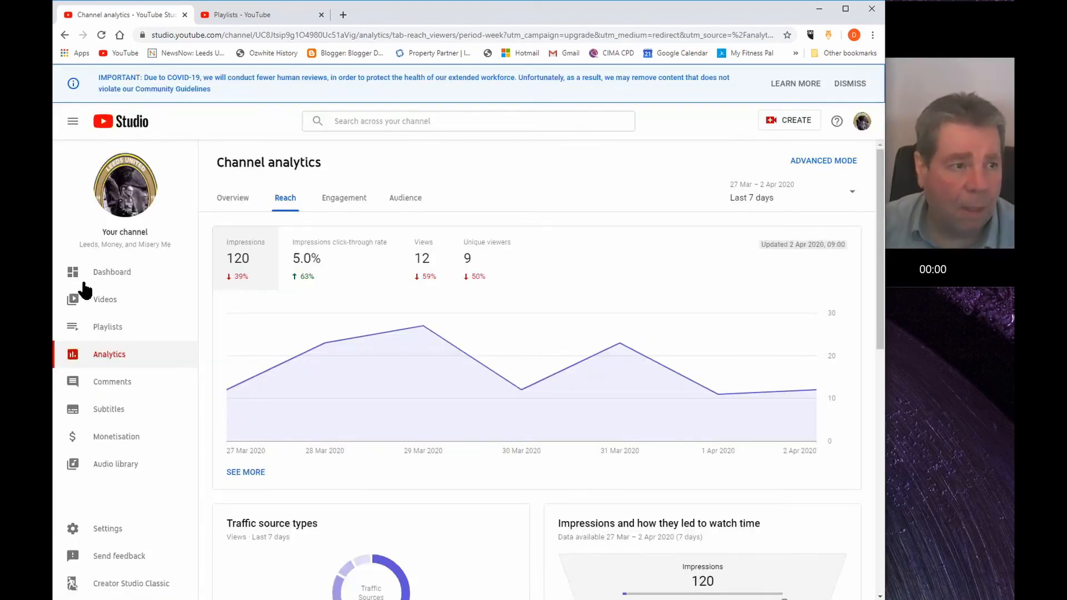
pyautogui.click(100, 275)
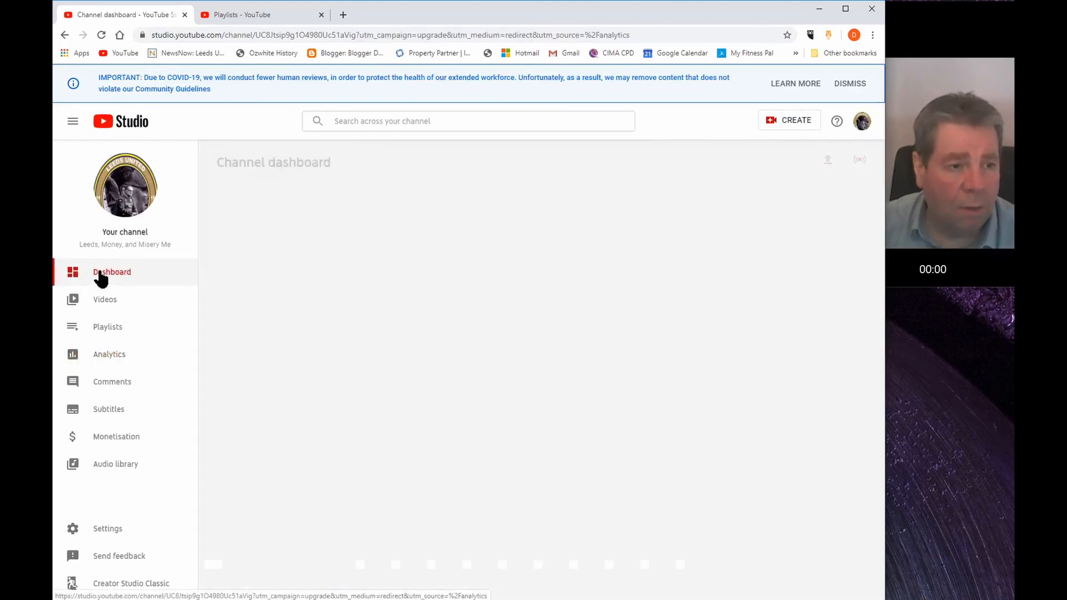